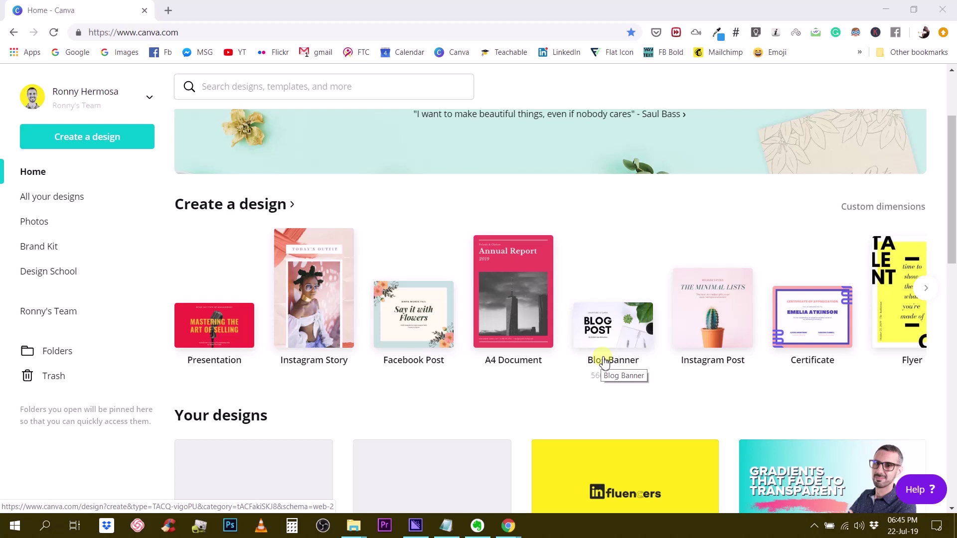
Create a blank Presentation (16:9) design from the Canva home page's Create a design options
scroll(547, 396, down, 1)
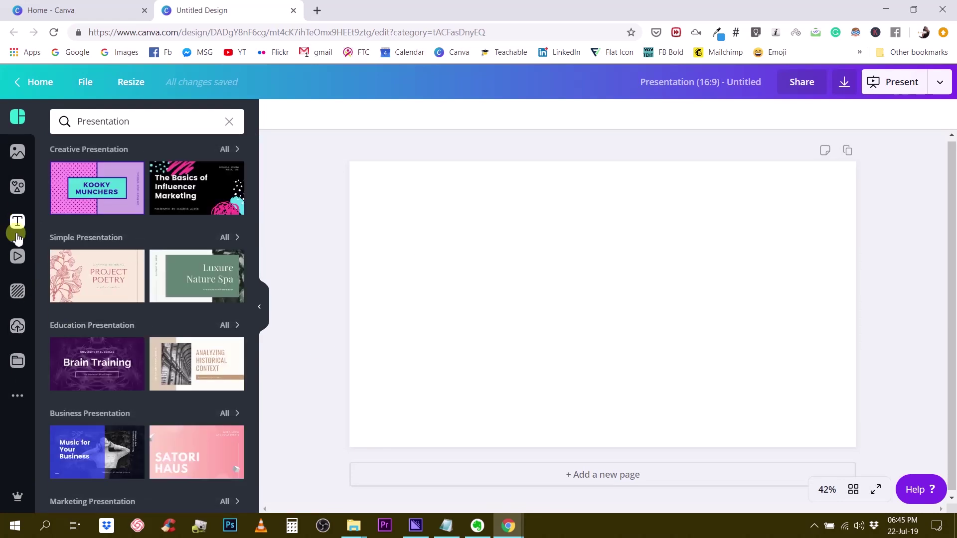
Open the Elements library and show all Frames
click(19, 189)
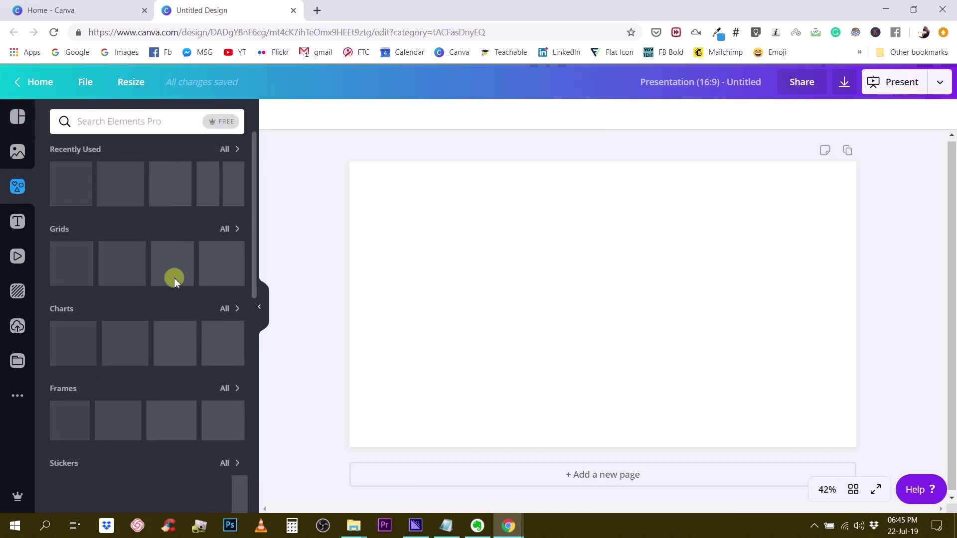
scroll(107, 332, down, 1)
click(229, 330)
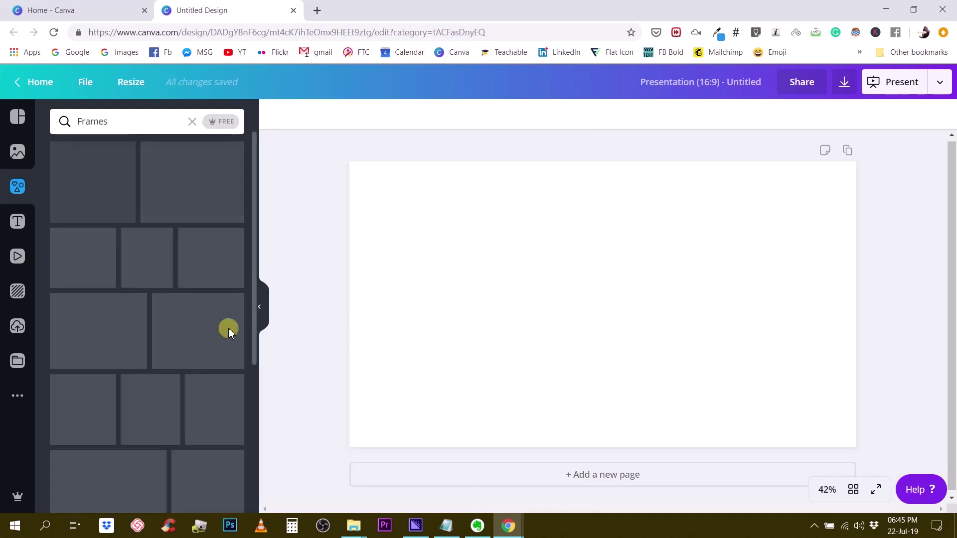
Scroll through the frames to the sky-and-grass alphabet letter frames
scroll(213, 342, down, 3)
scroll(212, 342, down, 10)
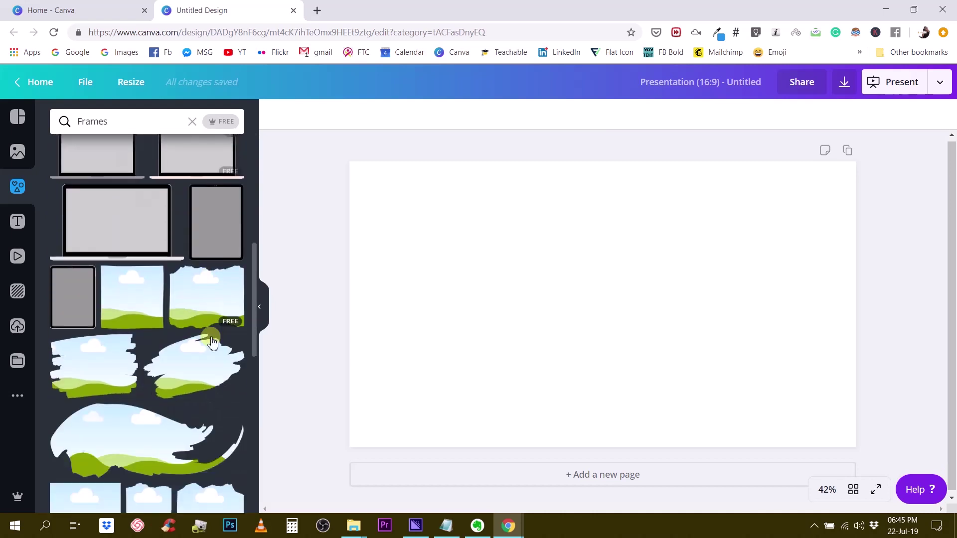
scroll(213, 342, down, 12)
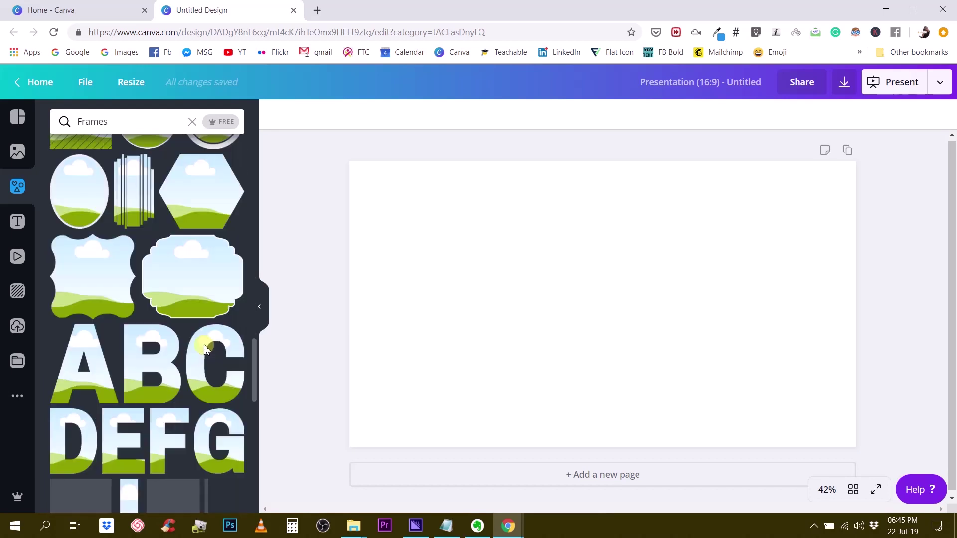
scroll(204, 344, down, 5)
scroll(149, 259, down, 5)
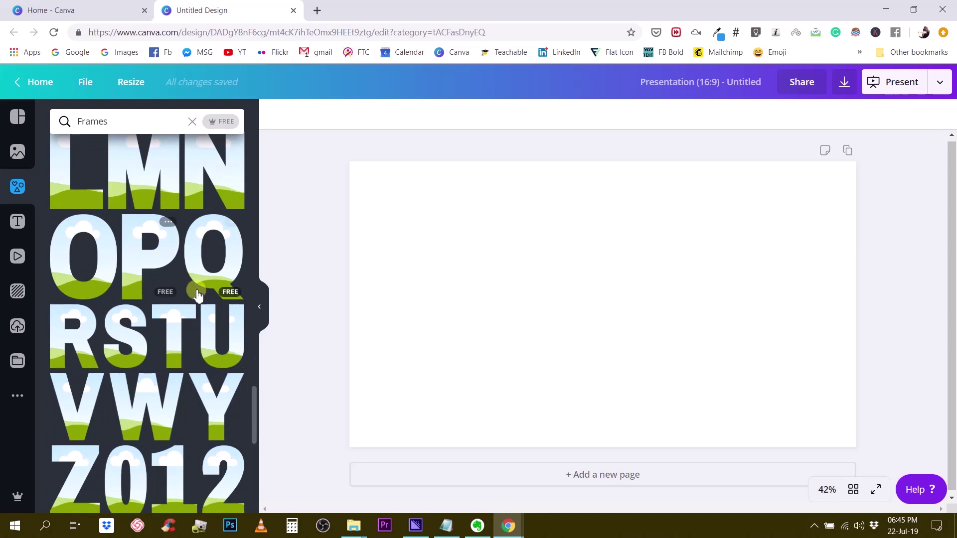
scroll(187, 214, down, 2)
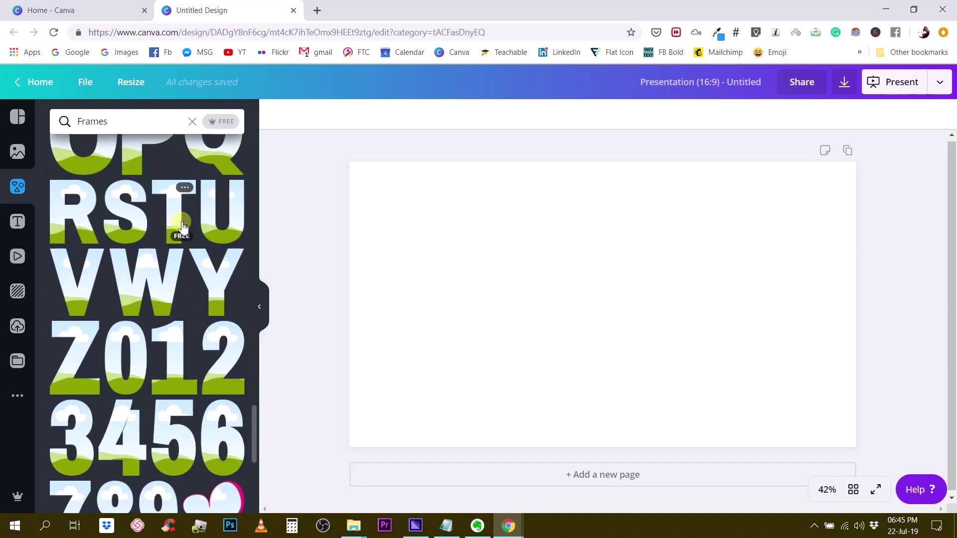
scroll(182, 226, up, 4)
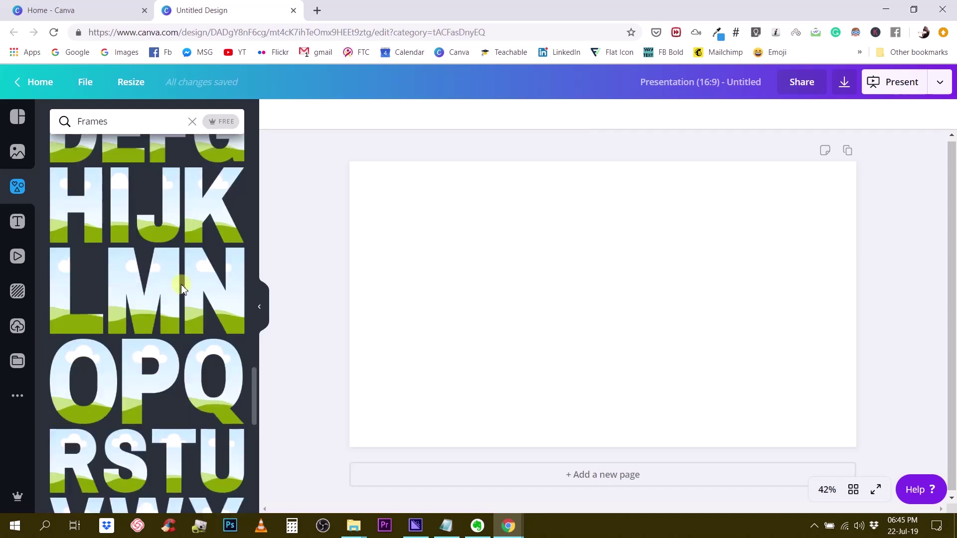
scroll(182, 290, up, 2)
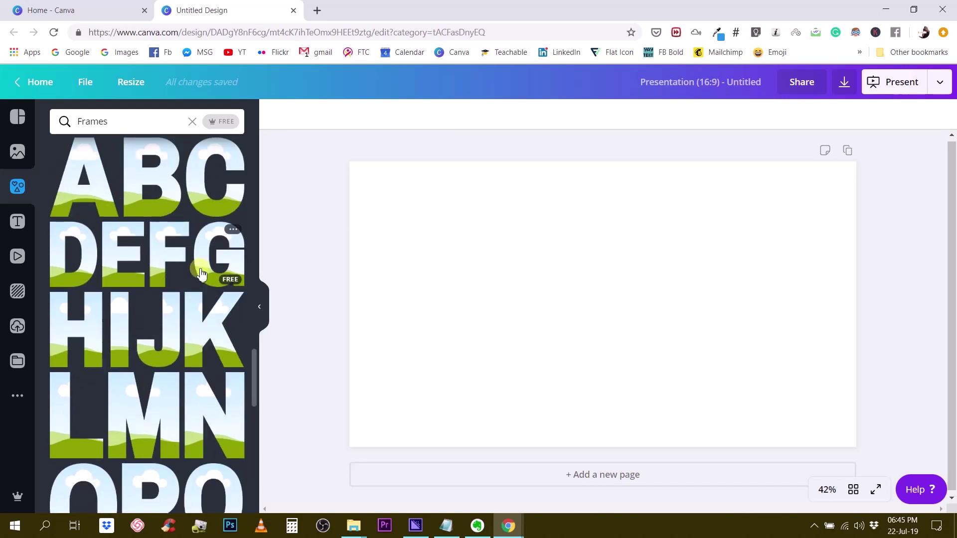
scroll(180, 274, down, 2)
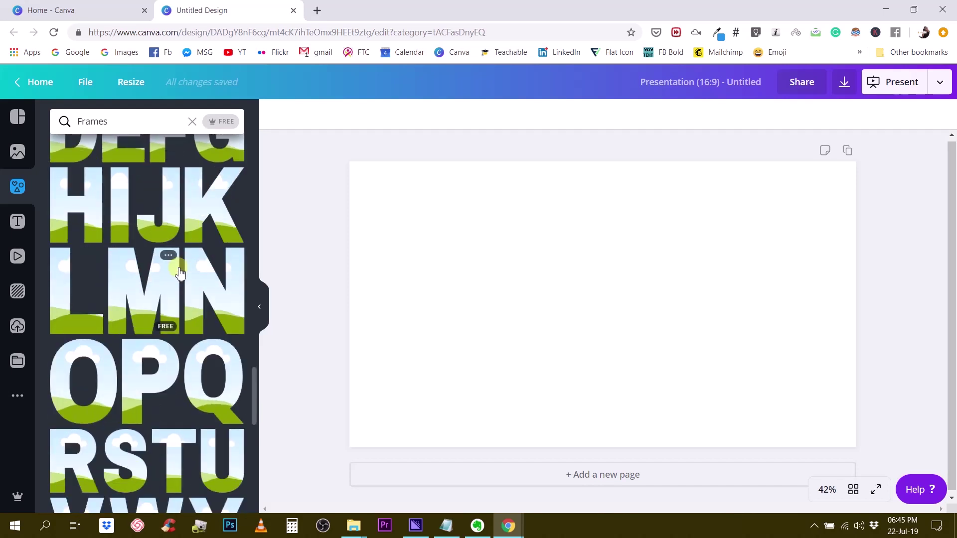
scroll(179, 274, down, 1)
scroll(178, 259, down, 3)
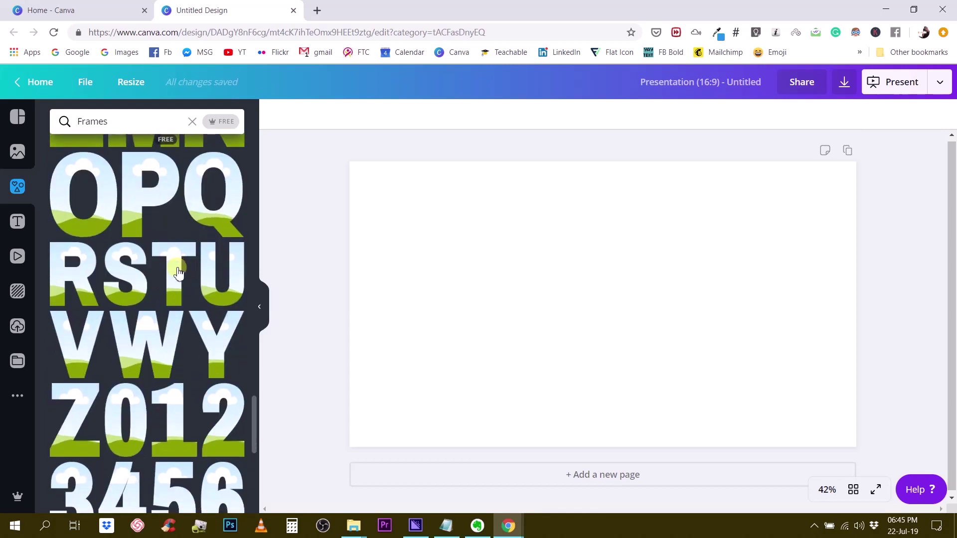
scroll(164, 339, up, 1)
scroll(162, 345, up, 5)
Add the F, R and E alphabet letter frames to the page
click(163, 244)
scroll(149, 300, down, 4)
click(65, 343)
scroll(67, 344, up, 1)
scroll(66, 344, up, 2)
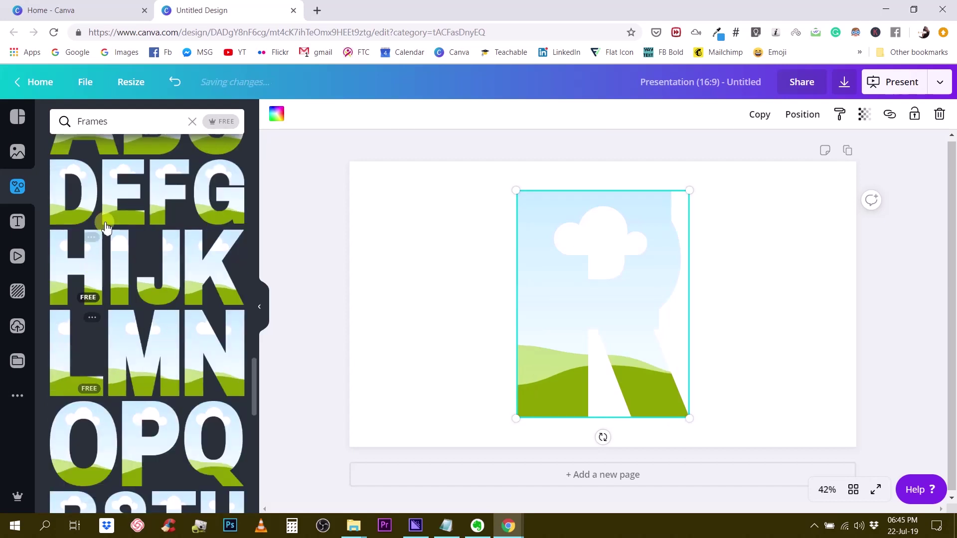
click(128, 202)
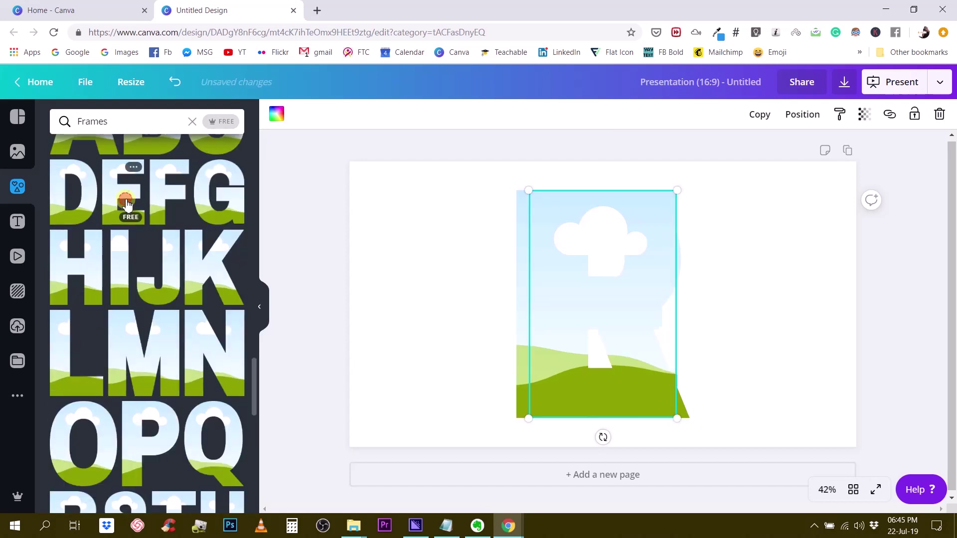
Shrink the stacked letter frames and spread them out, moving the two E frames right
click(466, 233)
drag(312, 209, 701, 287)
drag(684, 196, 627, 253)
drag(573, 364, 783, 310)
drag(575, 312, 640, 316)
drag(544, 315, 397, 314)
drag(915, 313, 632, 295)
drag(632, 294, 682, 295)
Line up F and R beside the E pair to spell FREE, centred on the page
click(579, 309)
drag(579, 309, 403, 310)
drag(449, 289, 601, 290)
drag(423, 310, 472, 318)
drag(318, 287, 741, 312)
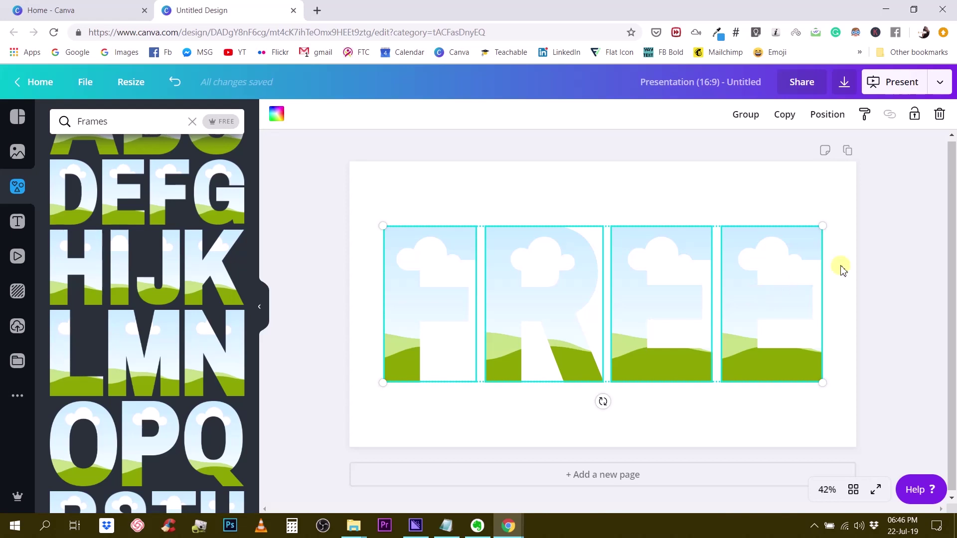
click(882, 263)
click(810, 200)
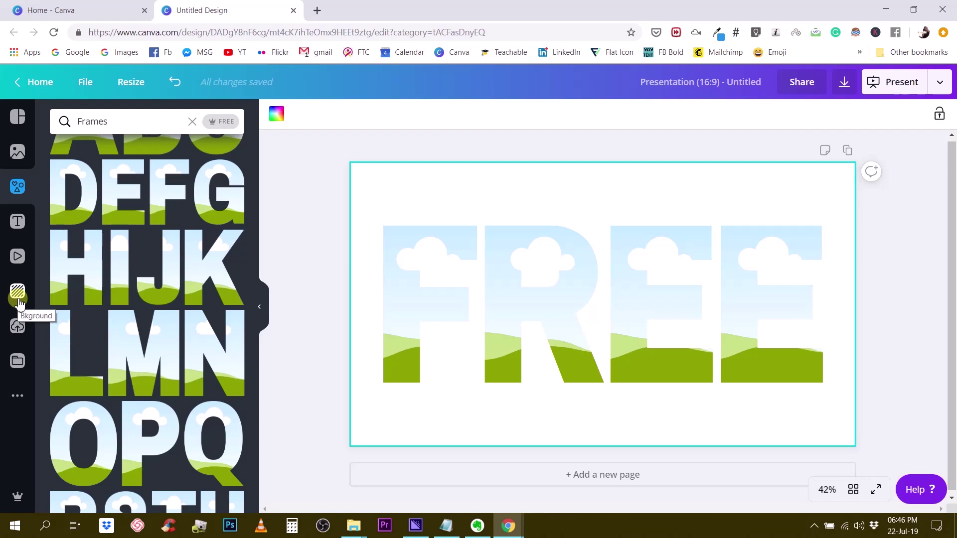
Open the saved Textures folder and show all its photos
click(314, 203)
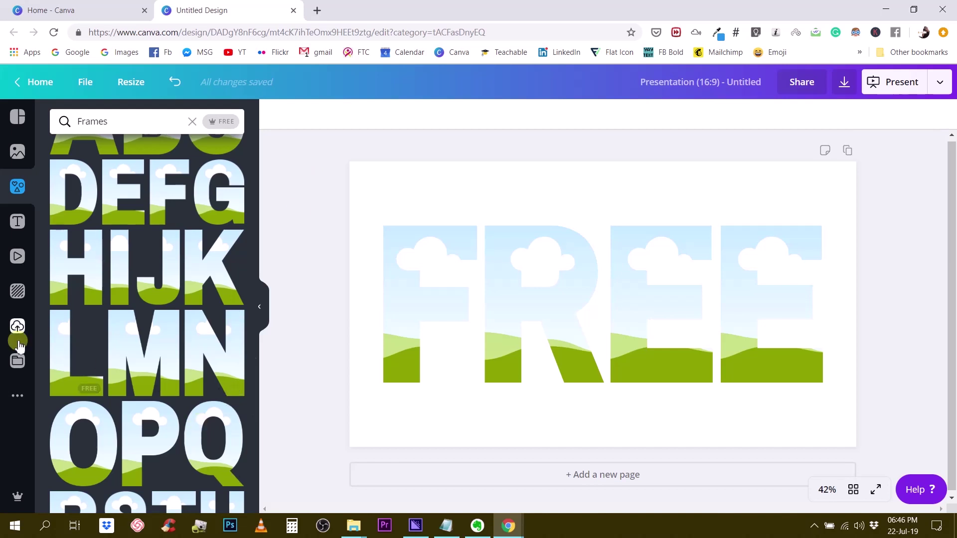
click(17, 292)
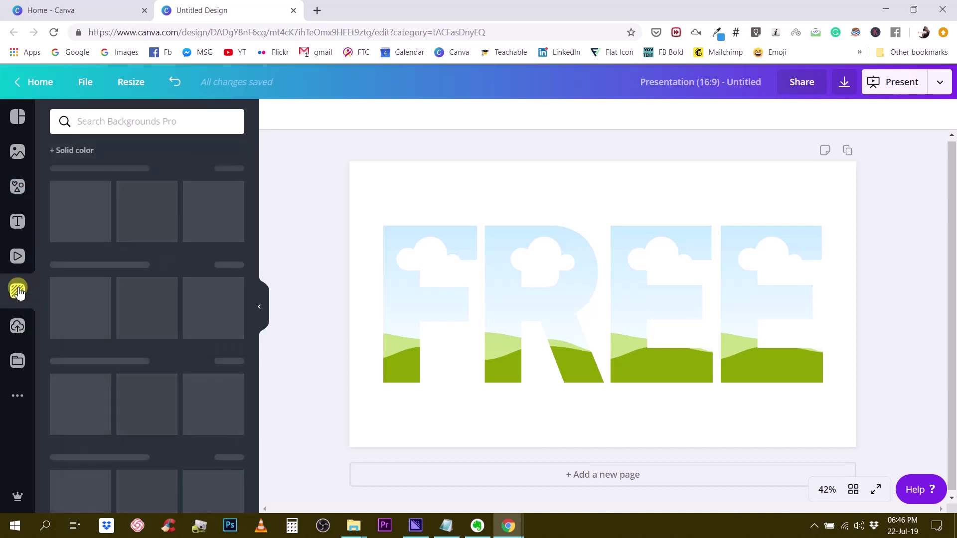
click(18, 361)
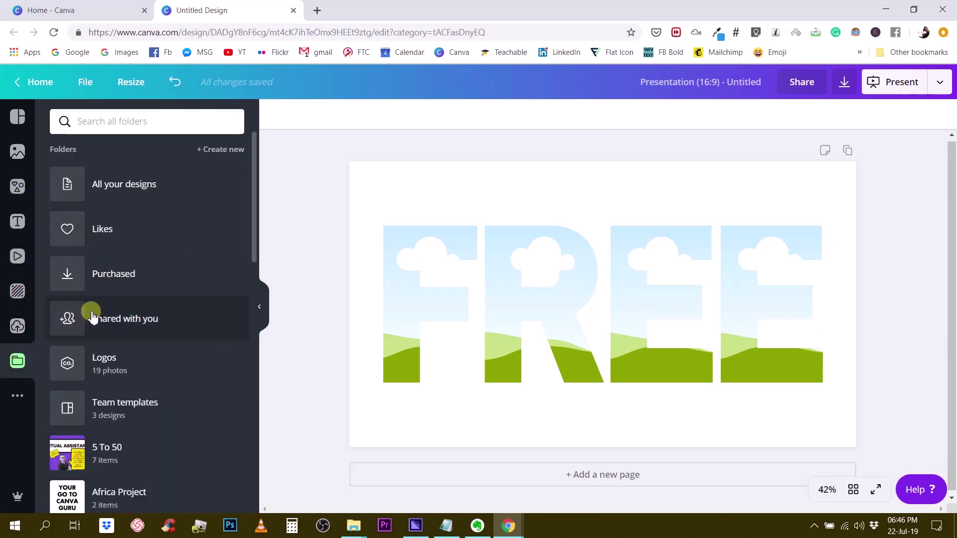
scroll(90, 319, down, 5)
scroll(112, 354, down, 9)
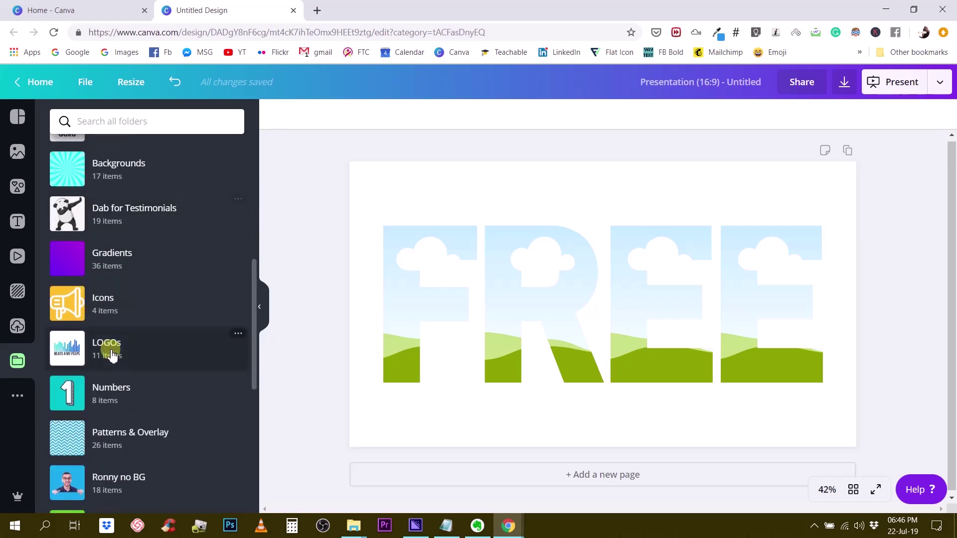
scroll(111, 354, down, 2)
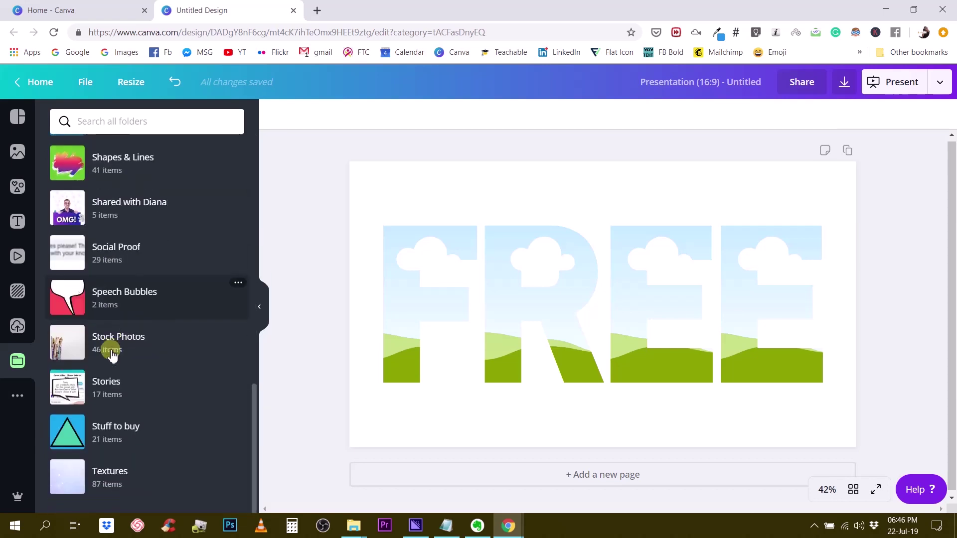
click(118, 483)
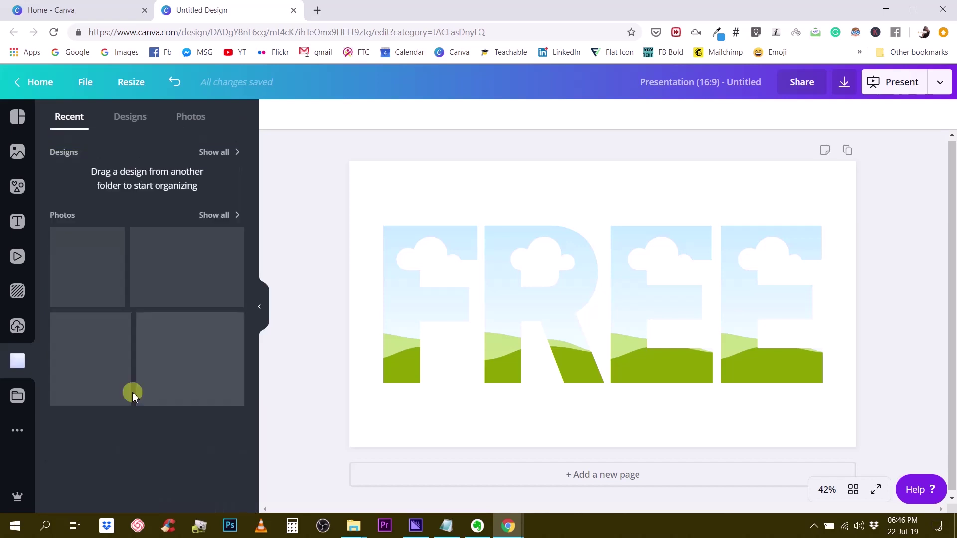
click(221, 216)
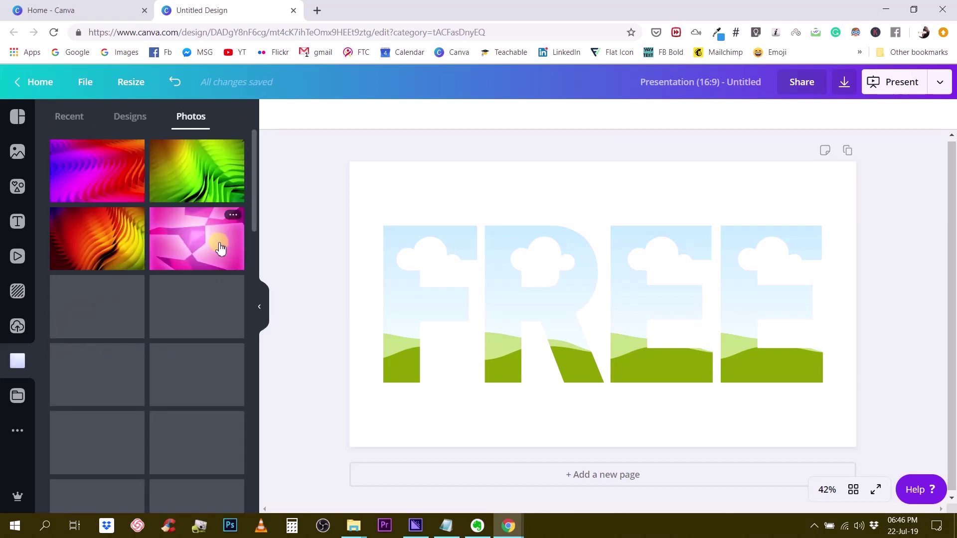
Add the dark grey texture photo, then delete it from the page
scroll(220, 249, down, 1)
scroll(220, 248, down, 3)
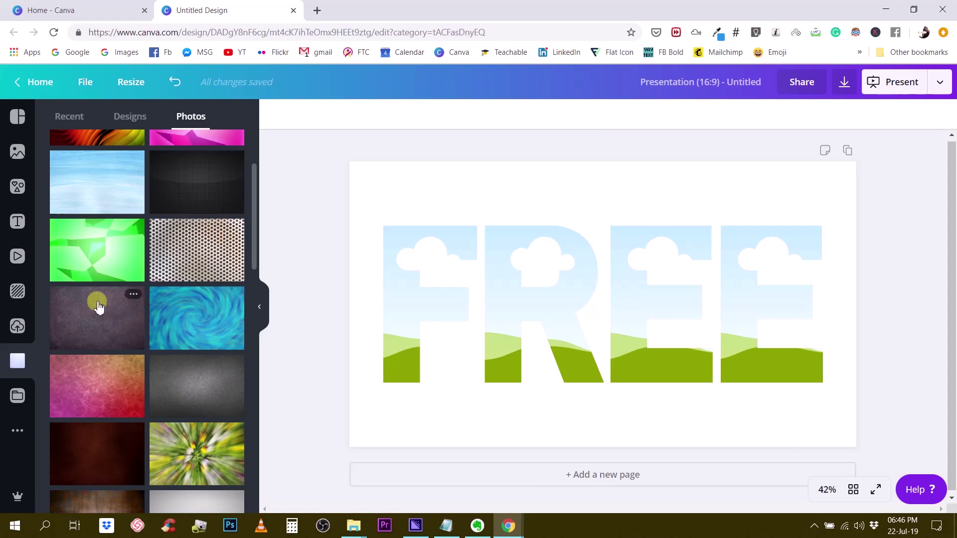
scroll(98, 306, down, 14)
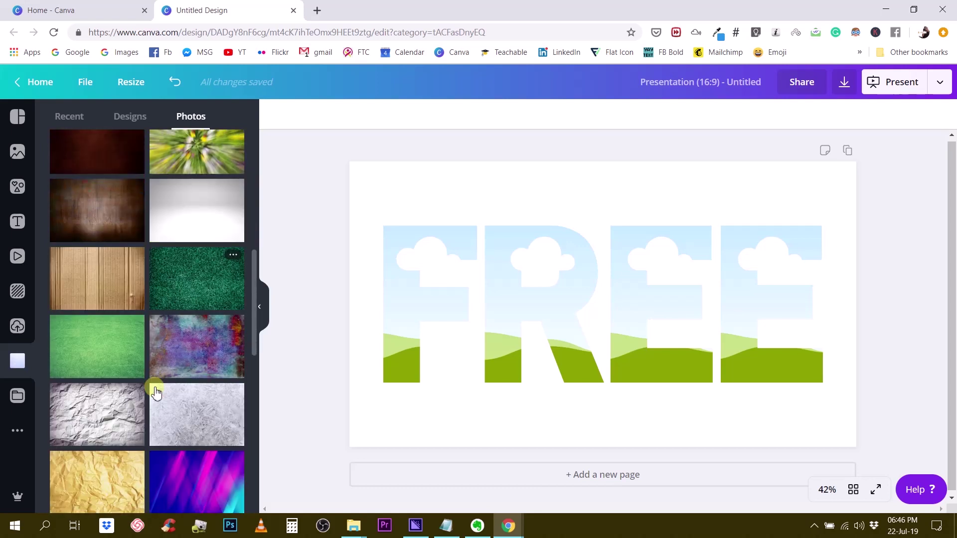
scroll(150, 389, down, 20)
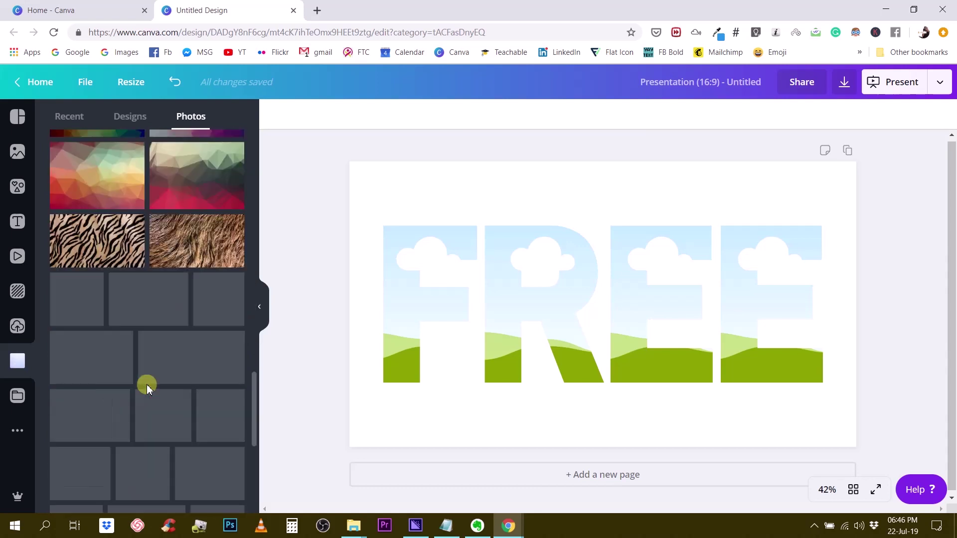
scroll(144, 382, down, 5)
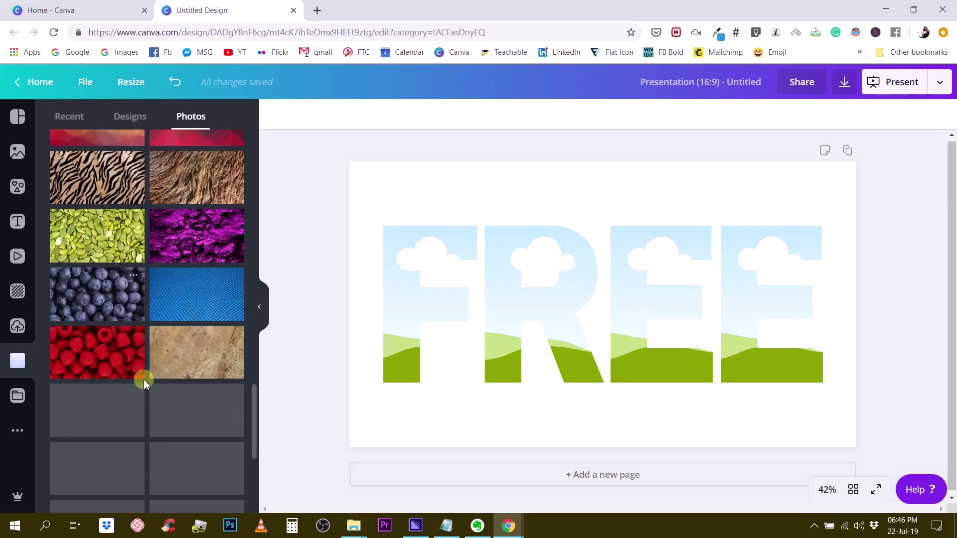
scroll(143, 380, down, 3)
scroll(145, 384, down, 15)
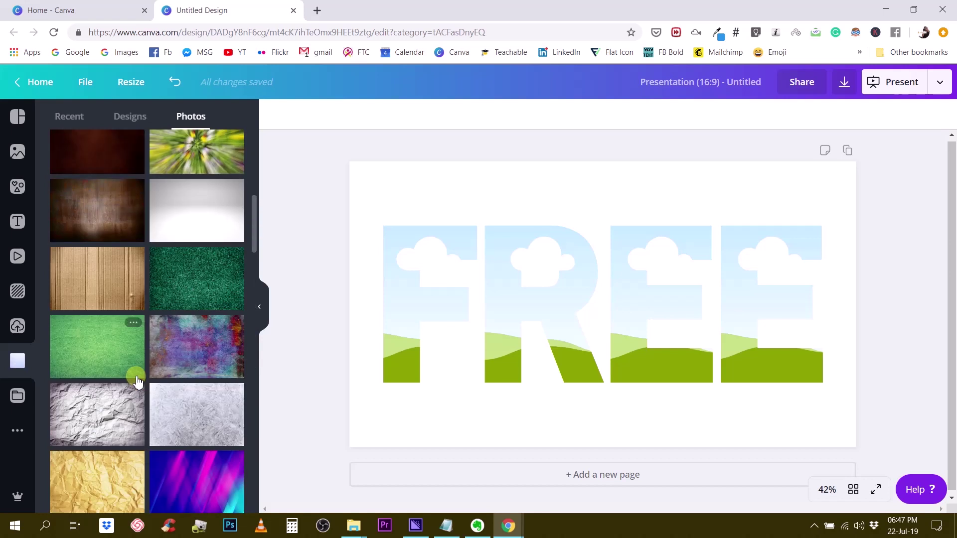
scroll(137, 381, up, 3)
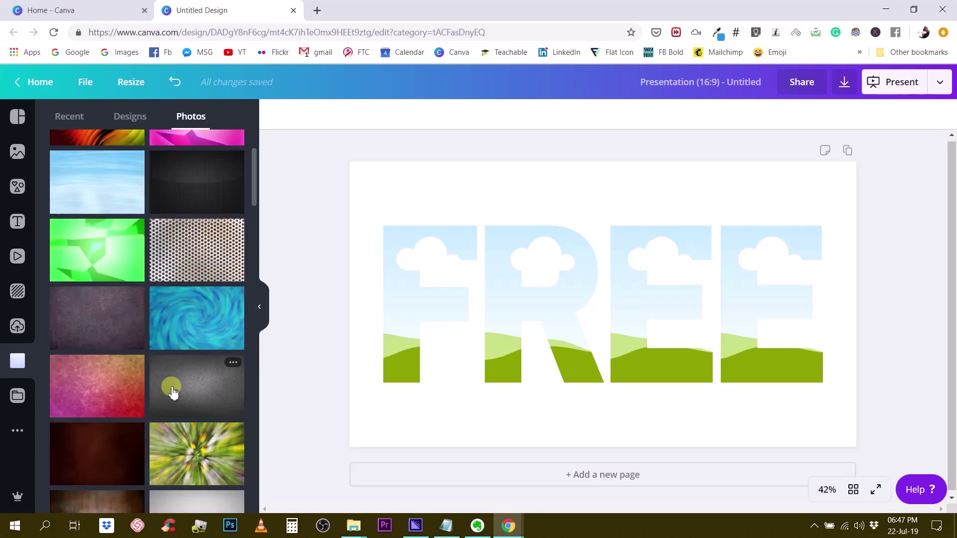
click(205, 182)
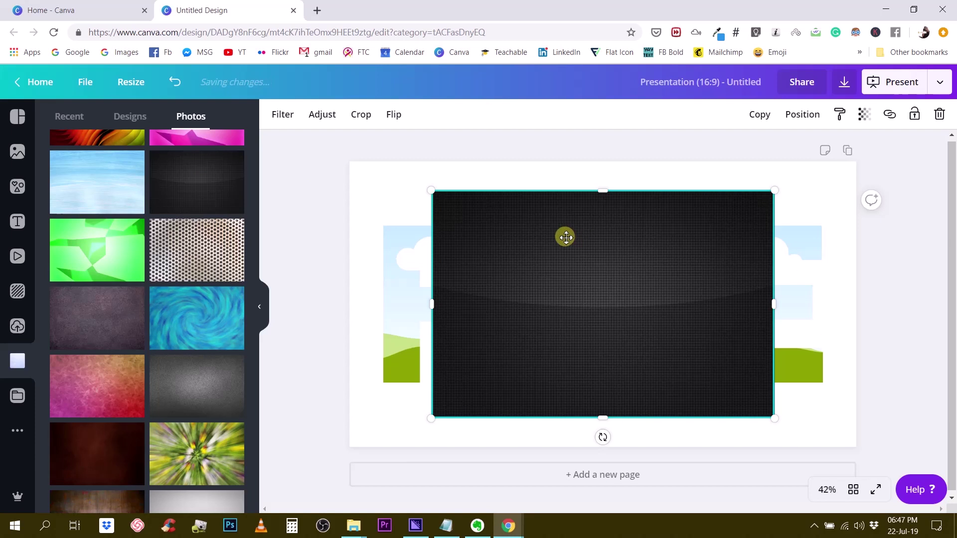
key(Delete)
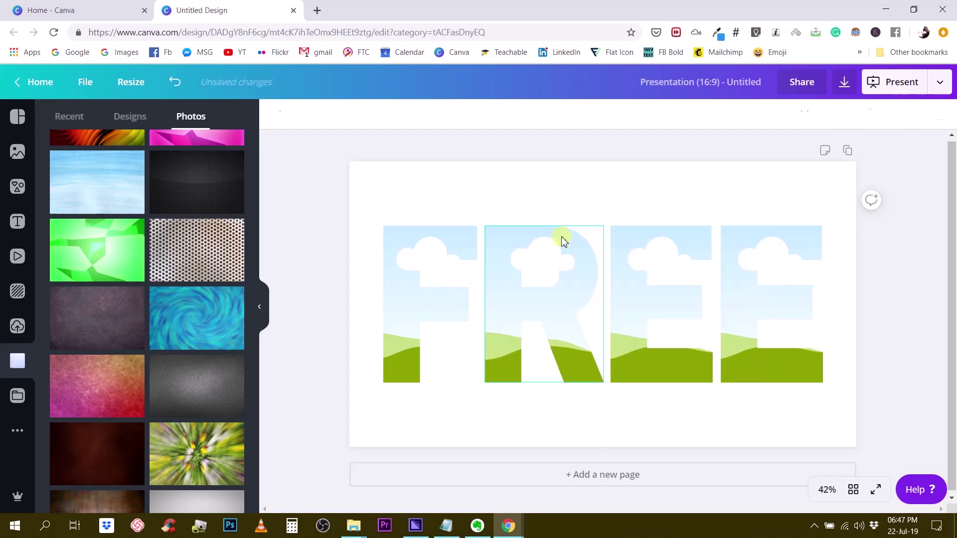
Clear the Frames search in Elements and fill the page with the sky-and-hills grid
click(17, 186)
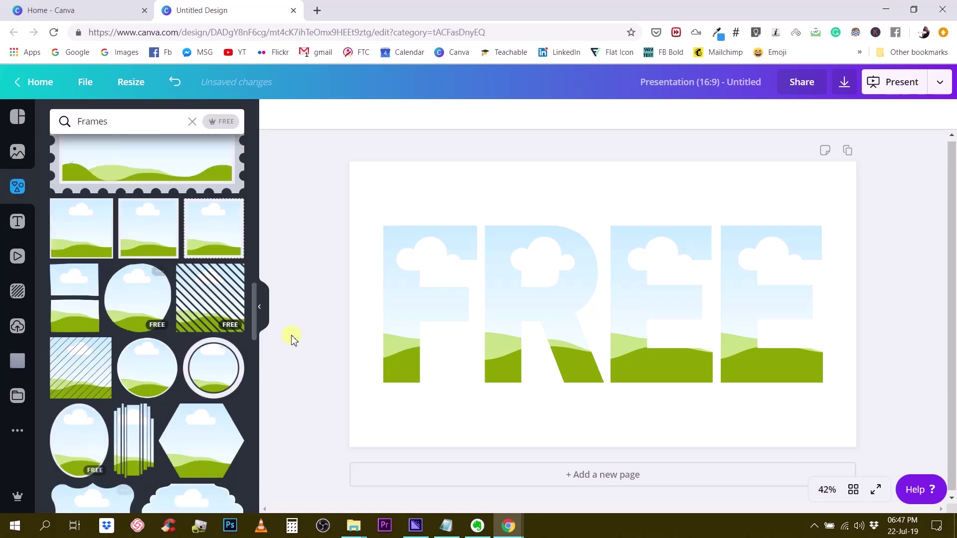
drag(255, 301, 248, 136)
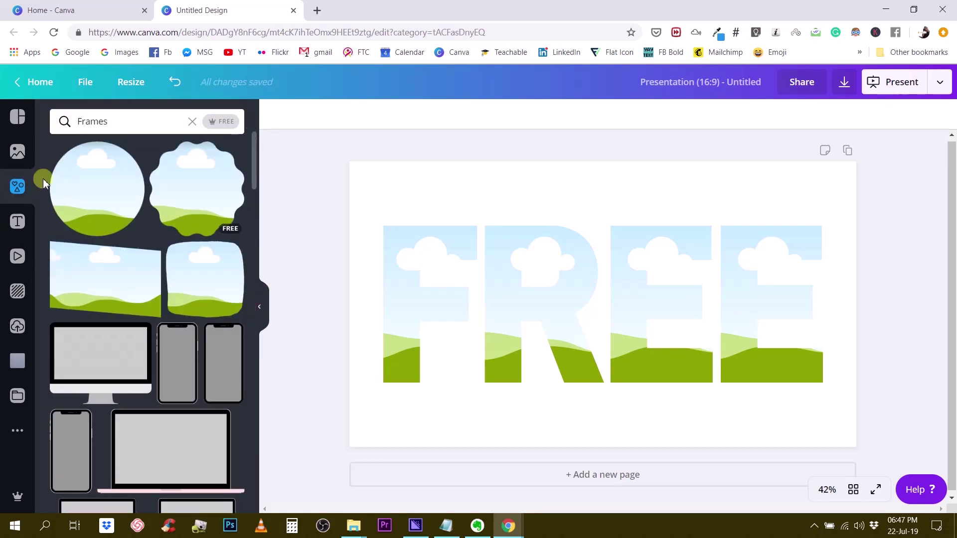
click(18, 151)
click(18, 186)
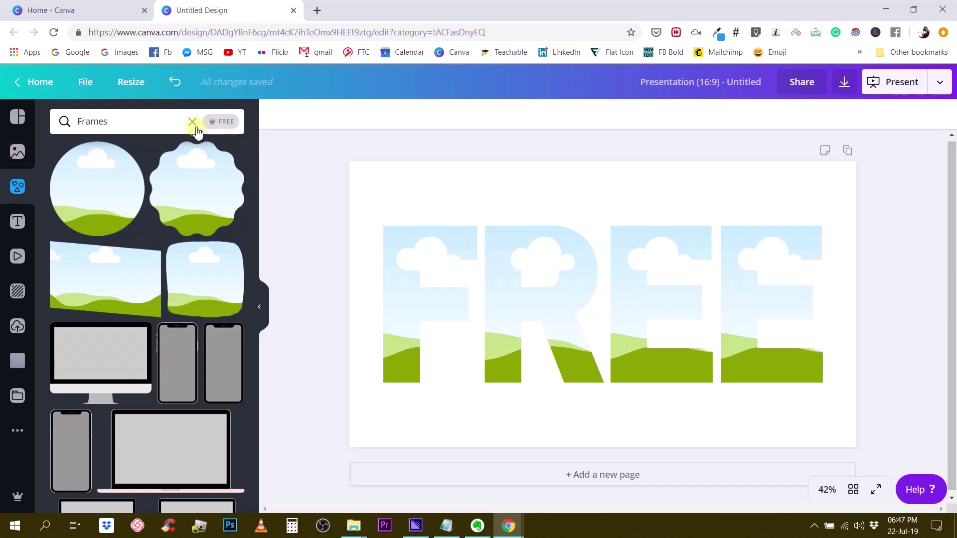
click(193, 122)
click(253, 294)
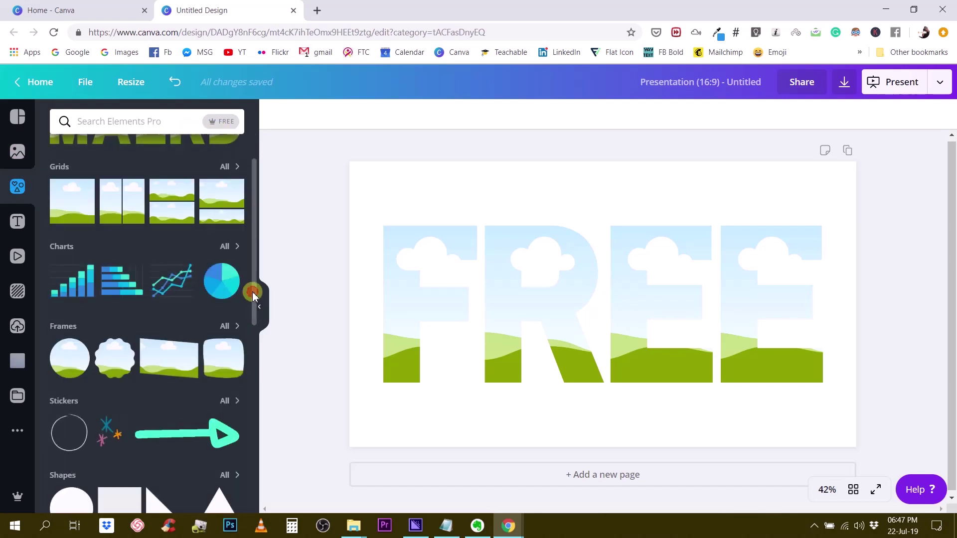
scroll(61, 239, up, 2)
click(61, 249)
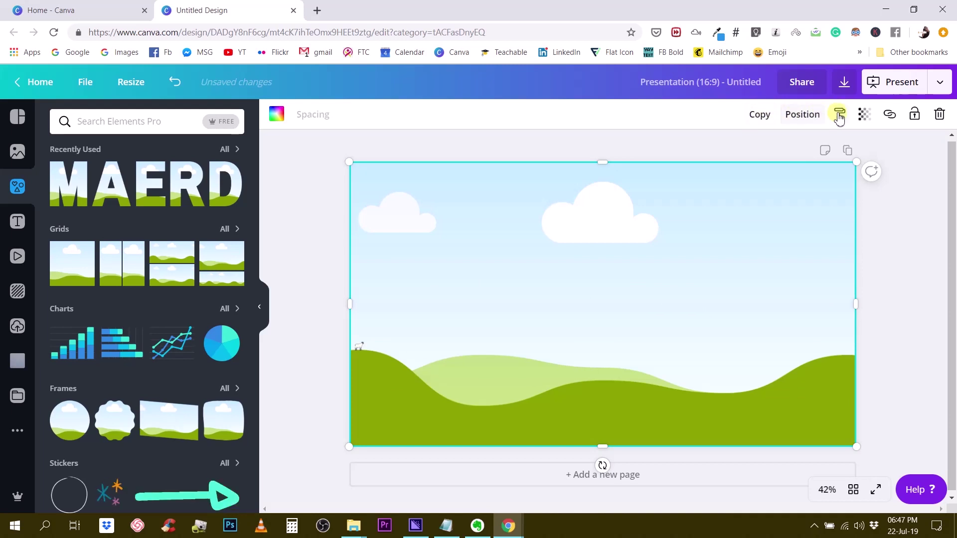
Replace the grid's image with the dark grid texture from the saved background photos
click(810, 116)
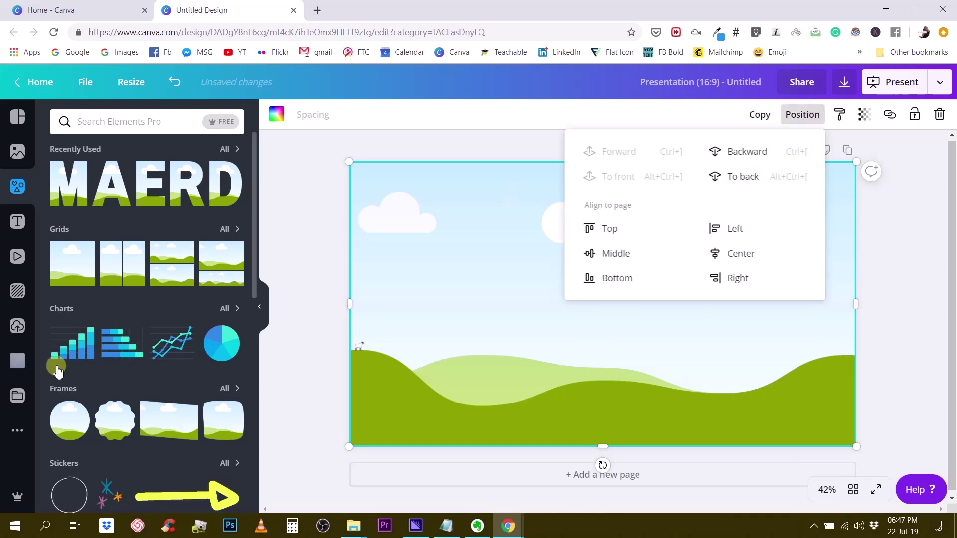
click(321, 207)
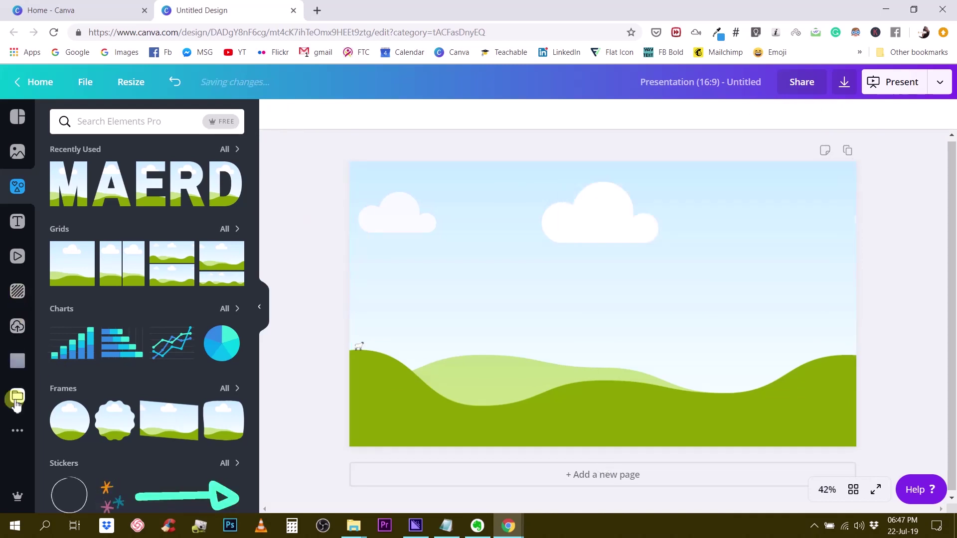
click(19, 402)
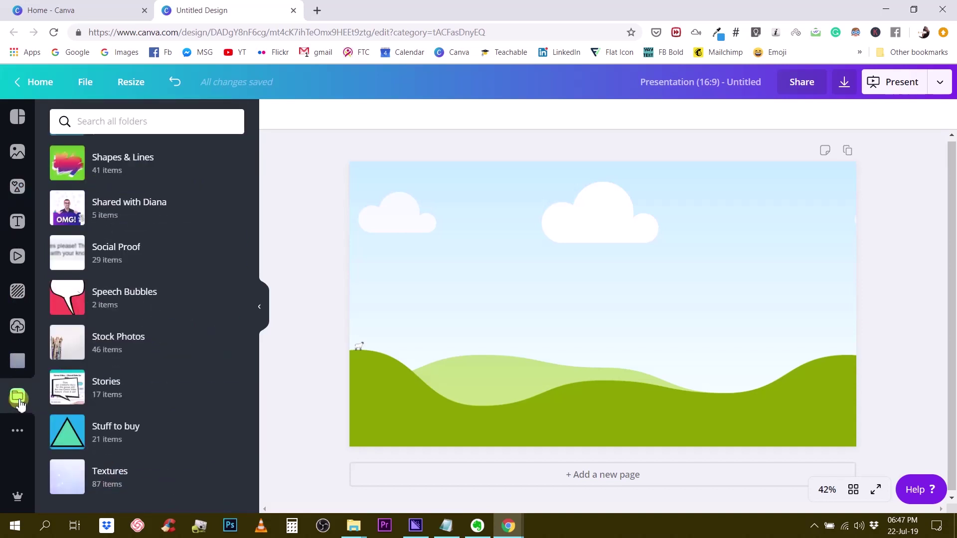
click(18, 361)
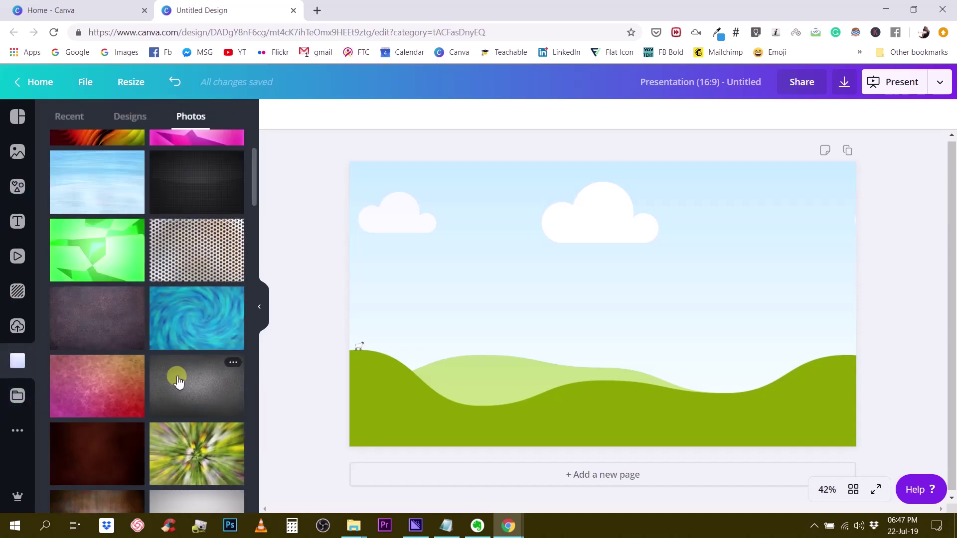
click(198, 185)
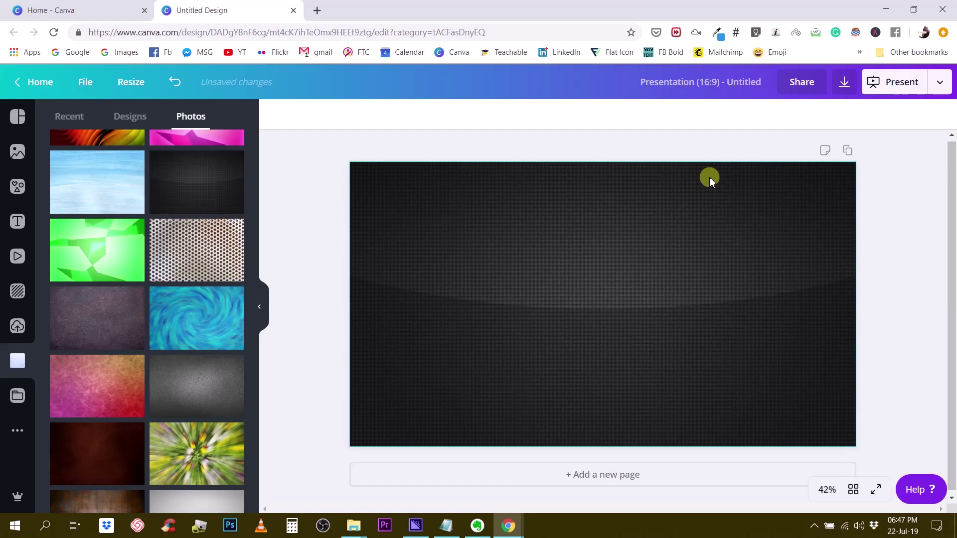
Send the dark background image to the back, behind the FREE letters
click(725, 218)
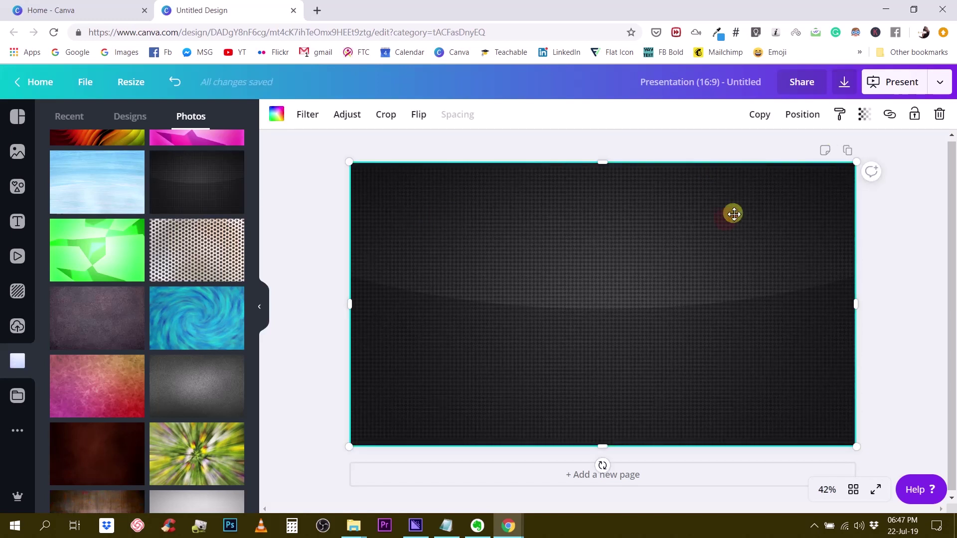
click(803, 117)
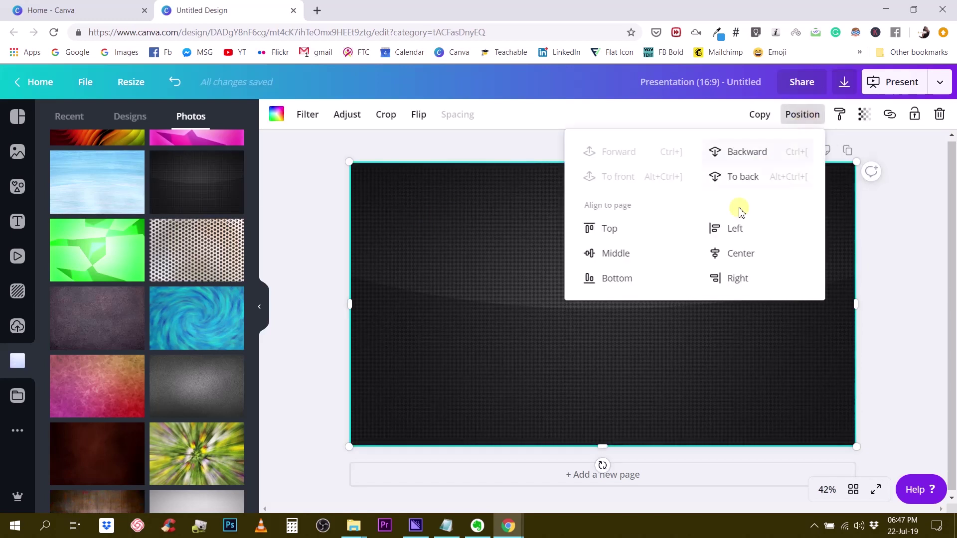
click(757, 177)
click(908, 234)
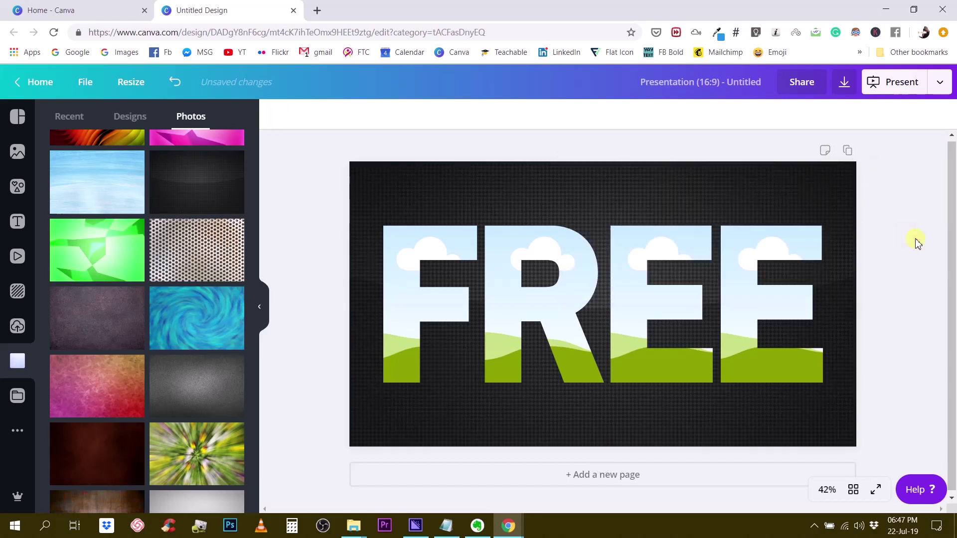
Shrink the four FREE letter frames together and centre them on the page
drag(331, 280, 822, 260)
drag(822, 222, 707, 268)
drag(562, 331, 620, 306)
click(891, 255)
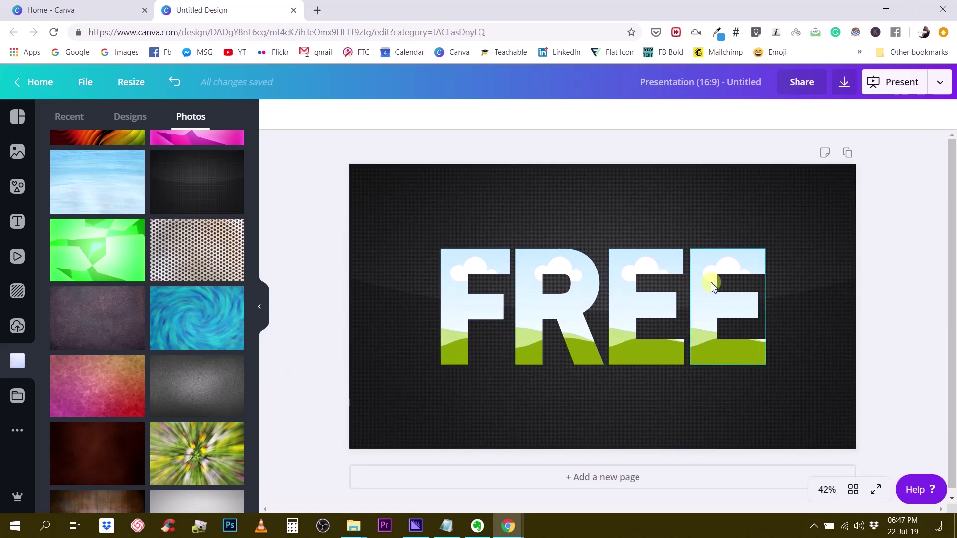
Drag the purple-pink-red wavy gradient photo into the F, R and both E frames
scroll(159, 250, up, 3)
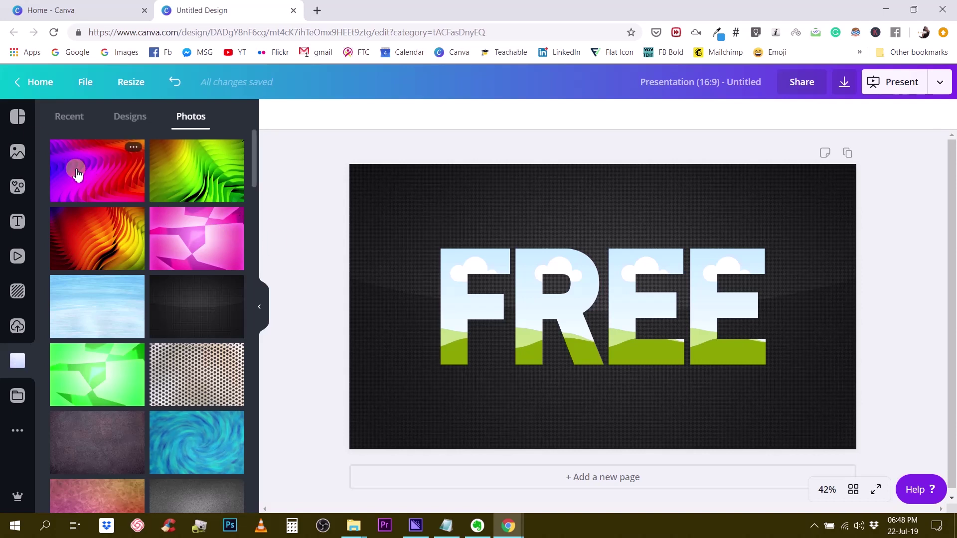
drag(75, 169, 464, 291)
drag(104, 182, 548, 299)
drag(97, 179, 614, 282)
drag(98, 180, 696, 291)
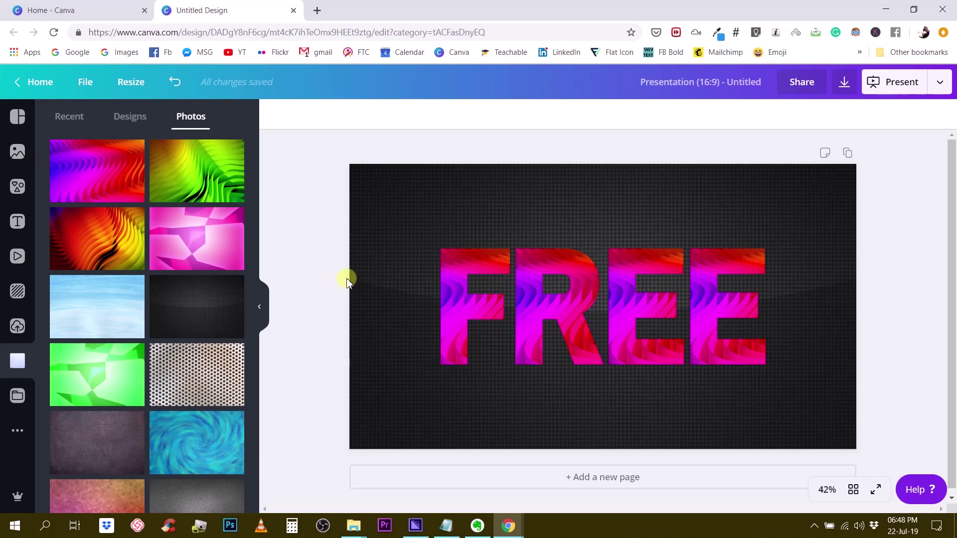
Slide the gradient inside the F to the right so the word starts in purple
double_click(447, 267)
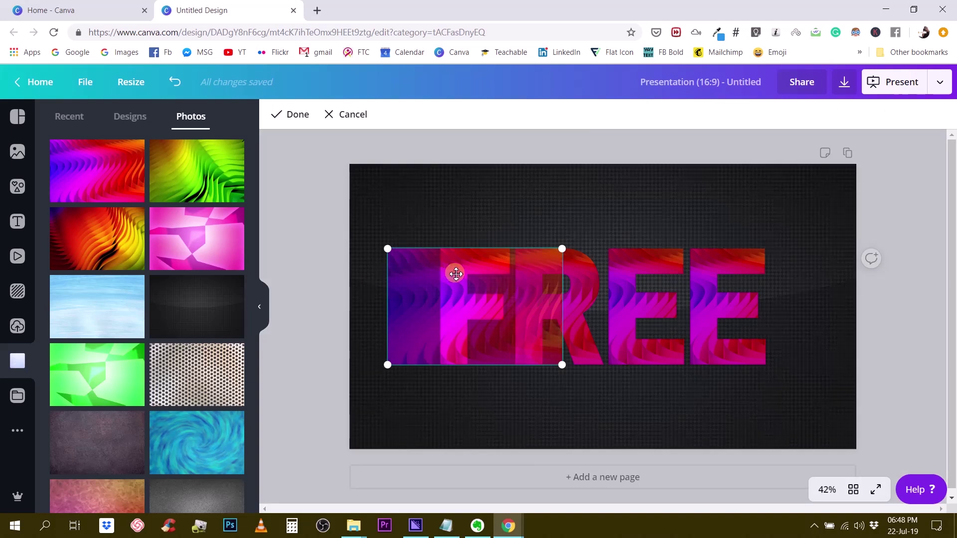
drag(453, 271, 518, 282)
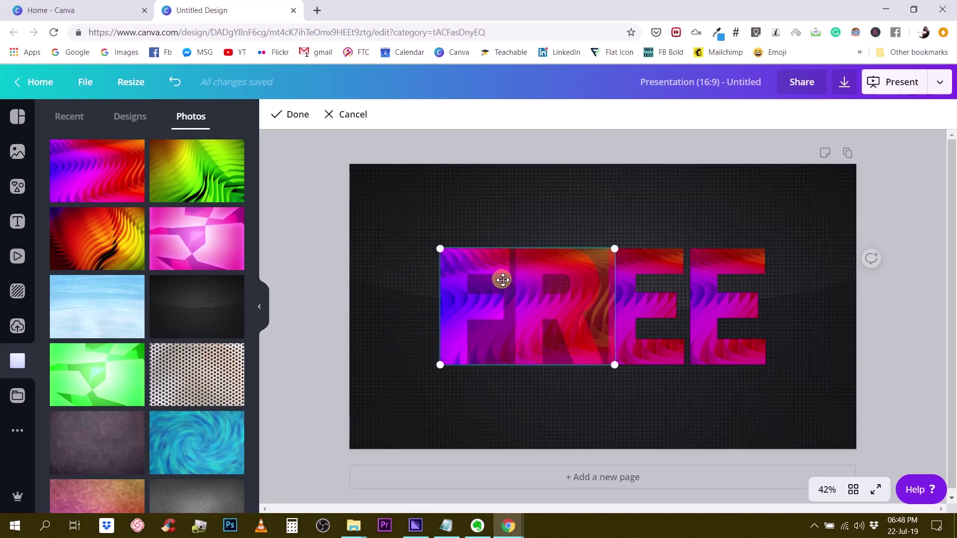
click(477, 289)
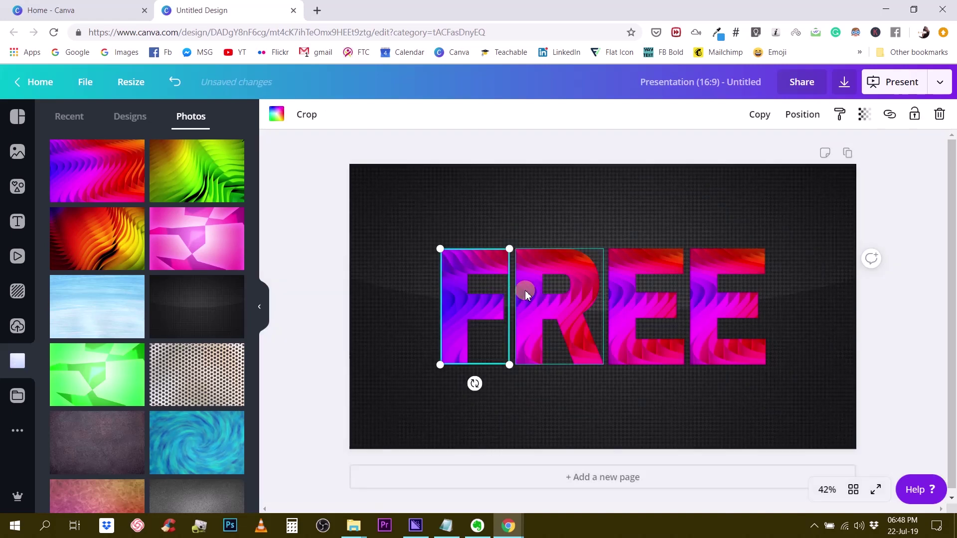
double_click(525, 289)
drag(527, 291, 534, 290)
click(535, 290)
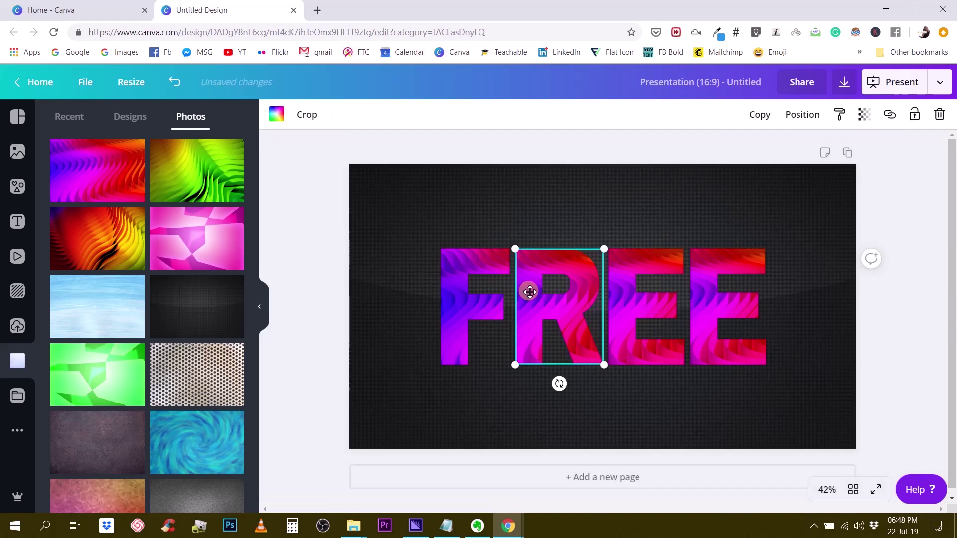
Shift the gradient left inside the R and last E so the word ends in orange-red
double_click(622, 304)
drag(623, 304, 586, 308)
click(583, 306)
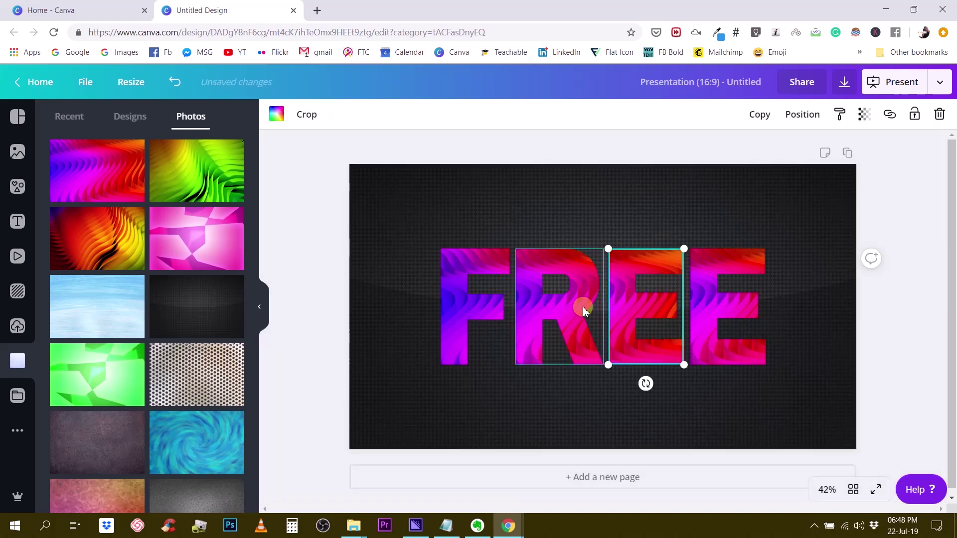
click(718, 306)
double_click(718, 308)
drag(718, 308, 669, 306)
click(669, 306)
click(779, 227)
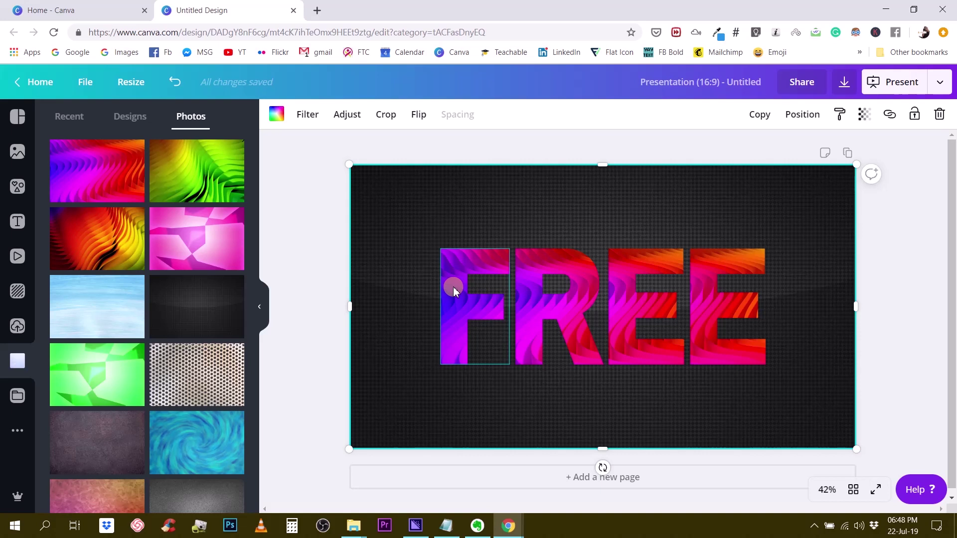
Open the saved Gradients folder and show all its photos
scroll(140, 279, down, 1)
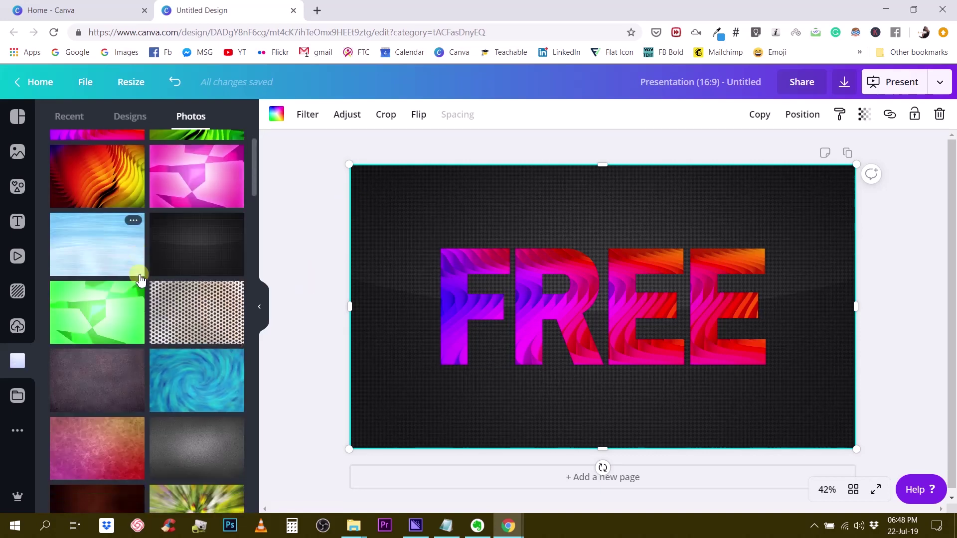
scroll(140, 279, down, 3)
scroll(107, 239, up, 4)
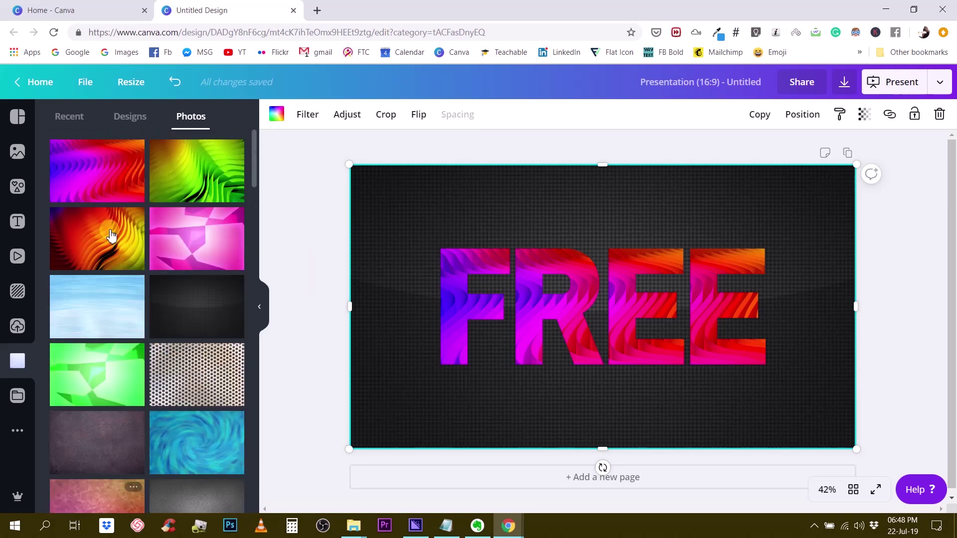
click(130, 118)
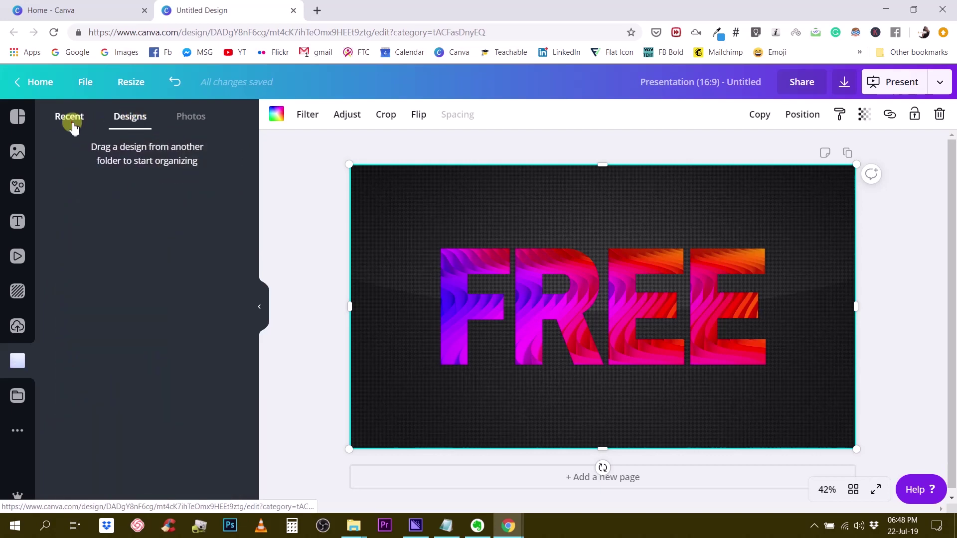
click(70, 120)
click(19, 347)
scroll(115, 380, up, 6)
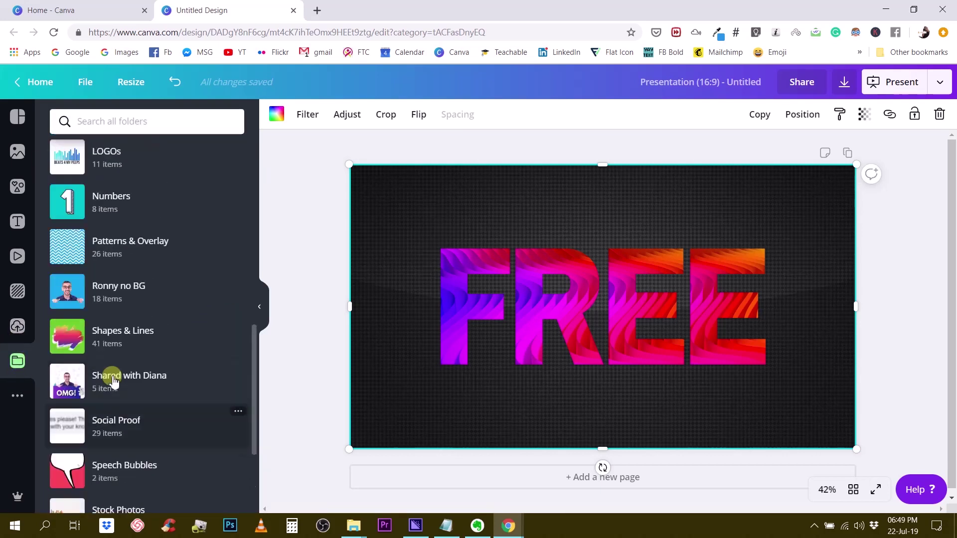
scroll(113, 381, up, 2)
click(124, 265)
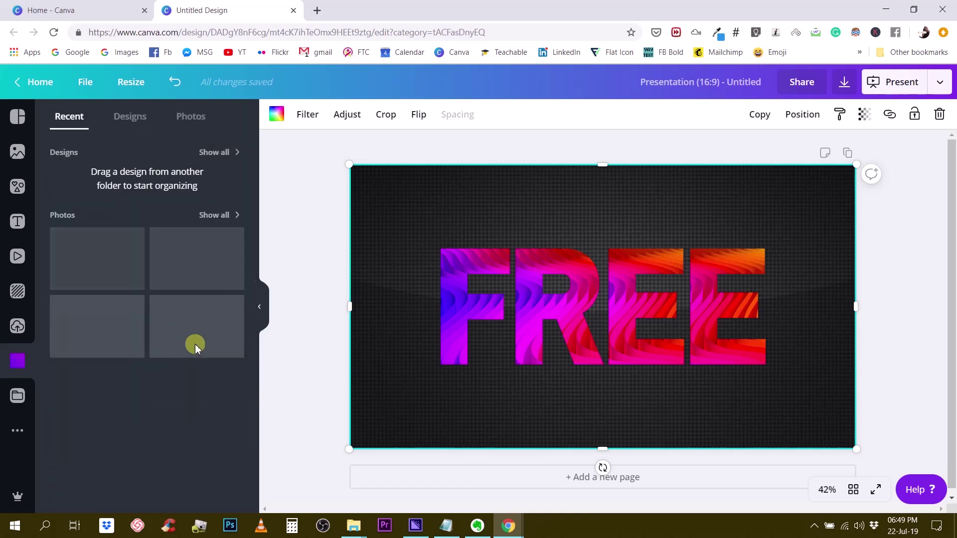
click(208, 215)
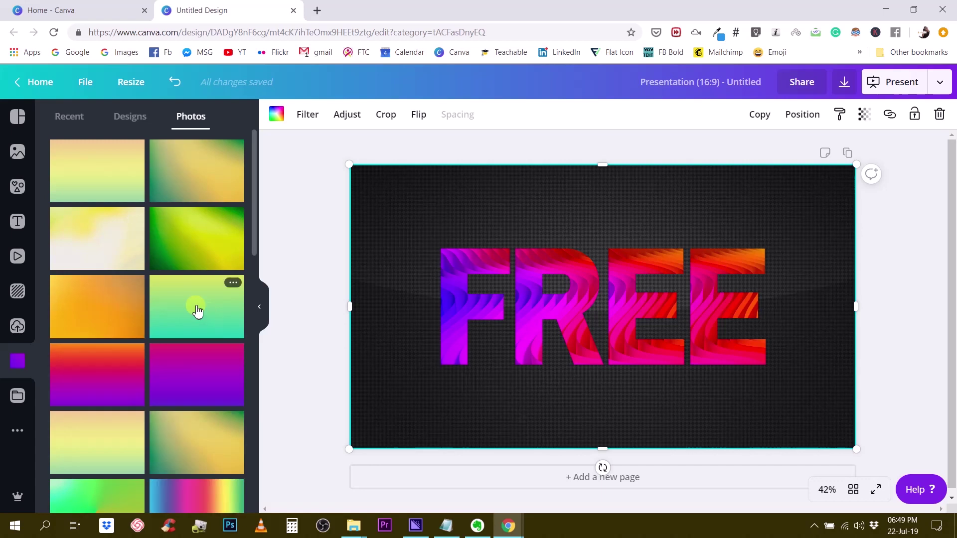
Apply the yellow-to-turquoise gradient photo to the FREE letter frames
scroll(161, 410, down, 4)
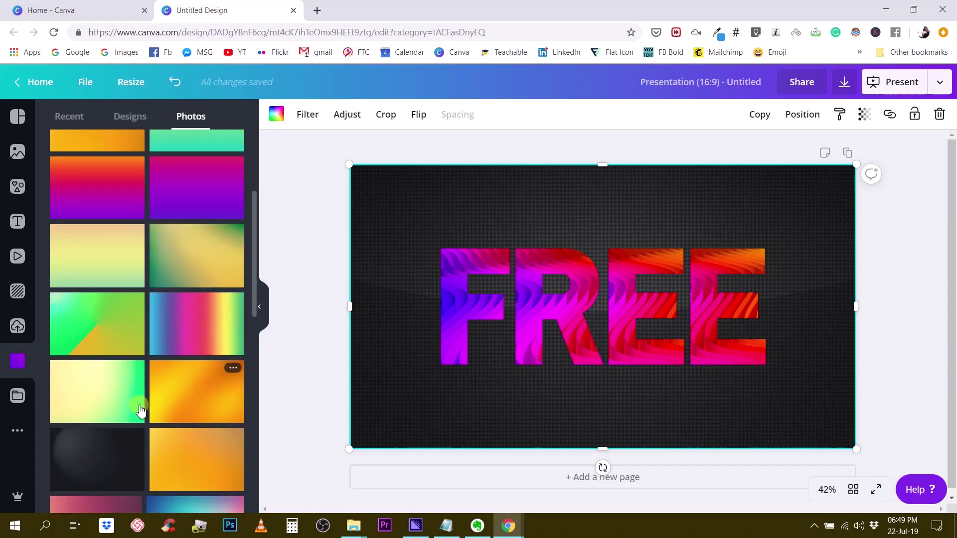
scroll(92, 398, up, 4)
drag(192, 316, 711, 306)
Slide the gradient right inside the F and nudge it slightly right inside the R
click(449, 309)
double_click(449, 309)
drag(449, 305, 547, 305)
click(546, 304)
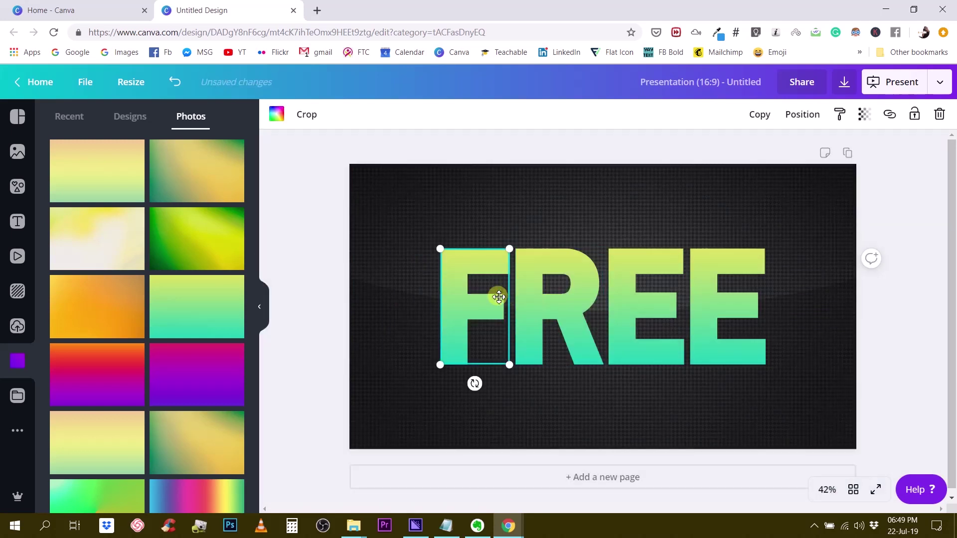
click(537, 306)
double_click(538, 309)
drag(538, 311, 545, 315)
click(547, 315)
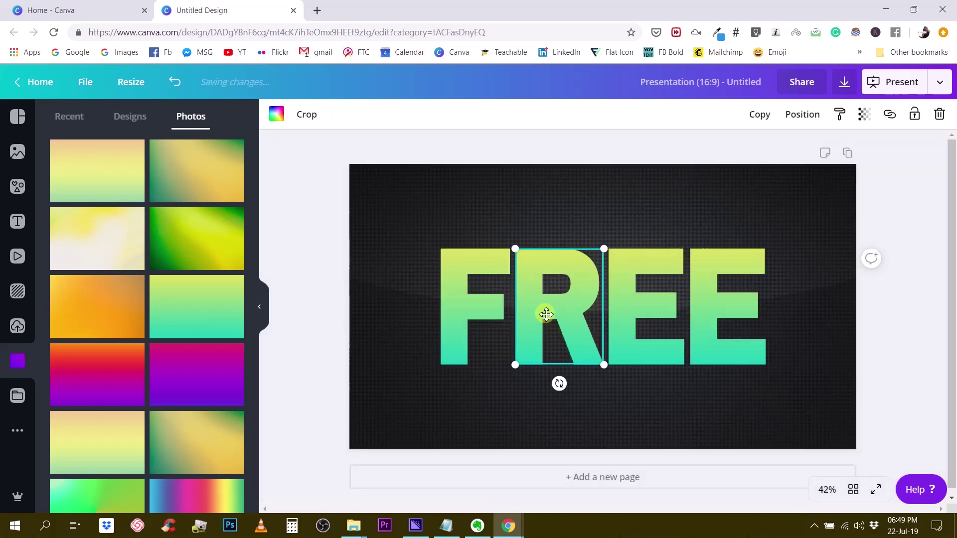
Reposition the gradient inside both E frames so the yellow-to-mint fade runs evenly
click(627, 302)
double_click(626, 303)
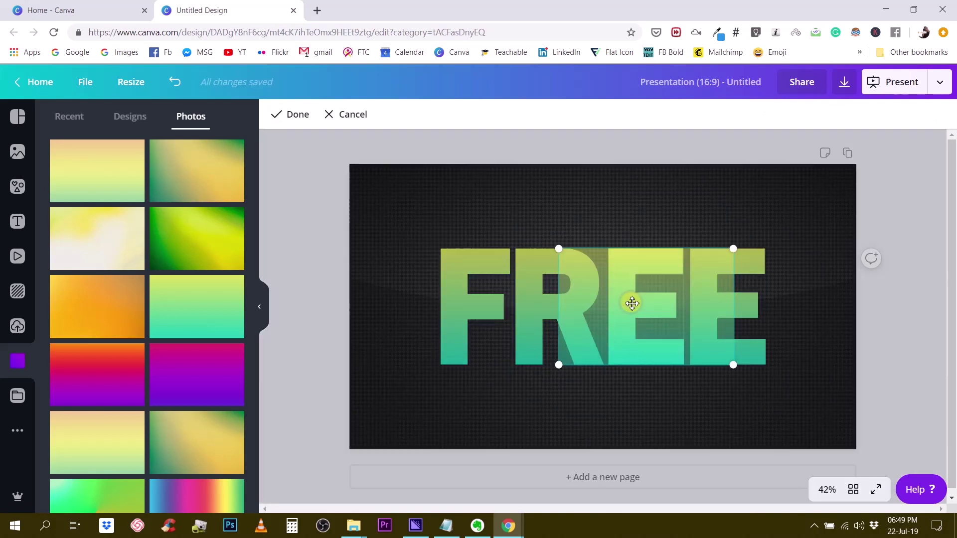
drag(623, 303, 636, 301)
click(639, 302)
click(705, 306)
double_click(704, 306)
drag(704, 306, 651, 309)
click(650, 309)
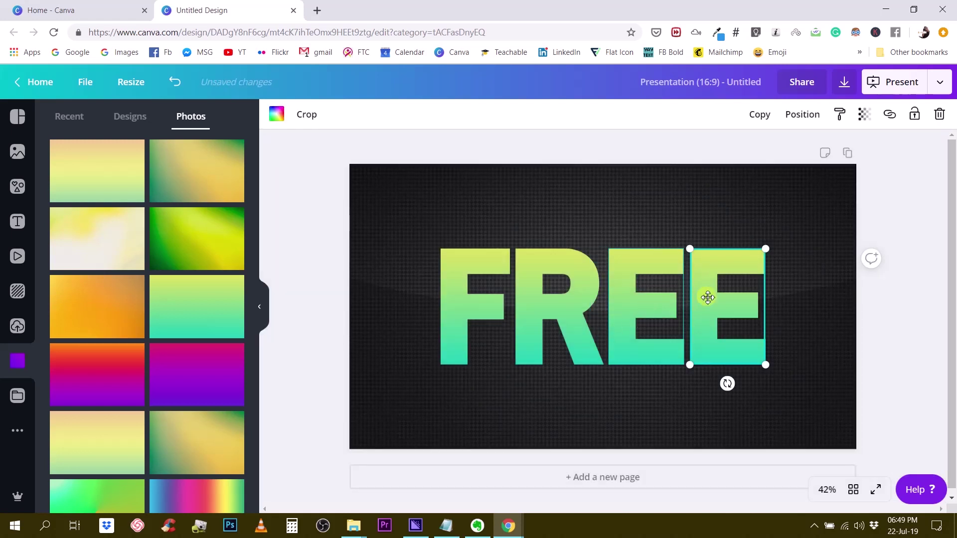
click(887, 207)
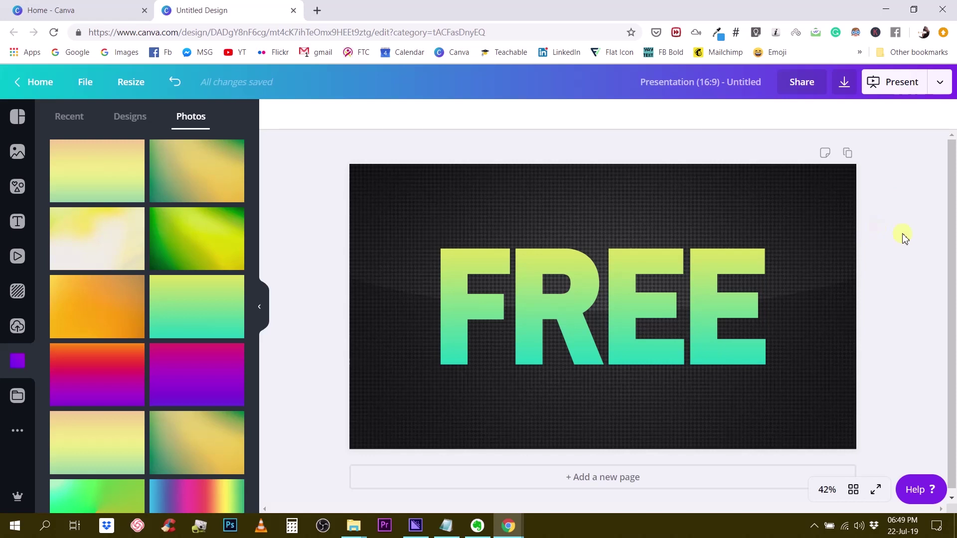
Shrink all four FREE letters together and centre them on the page
drag(321, 264, 638, 286)
drag(572, 329, 635, 305)
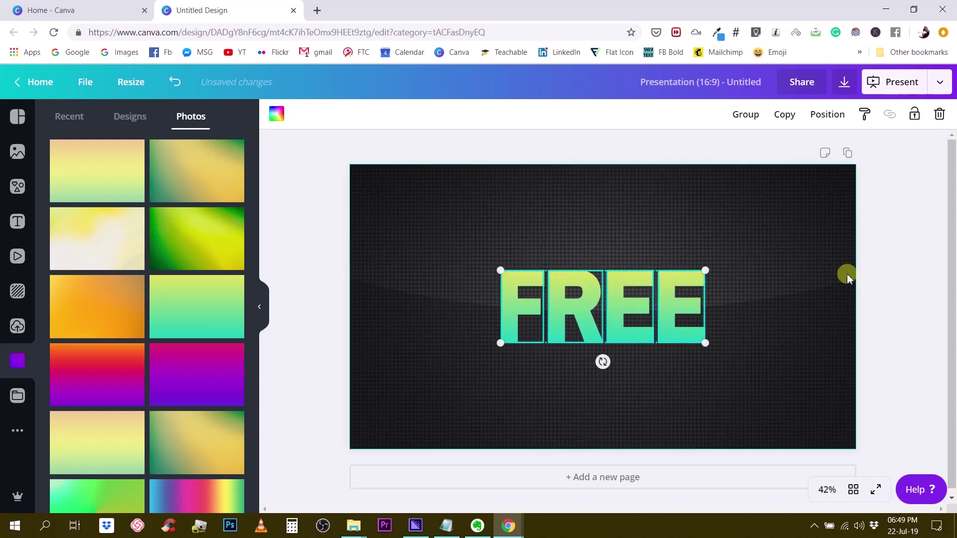
click(889, 270)
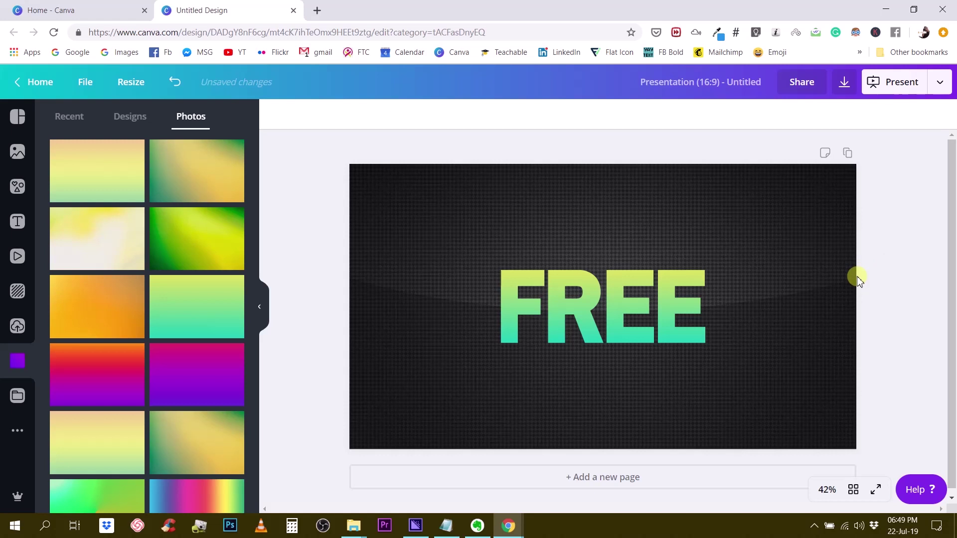
Even out the letter spacing by nudging F and R left, both E's right, then F and R right
click(522, 307)
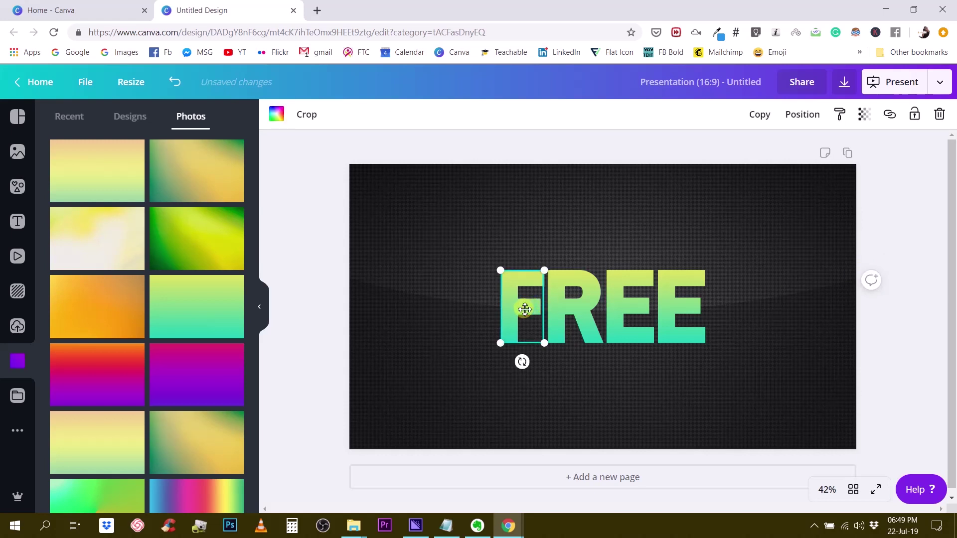
key(shift+Left)
key(shift+Left)
key(shift+Left)
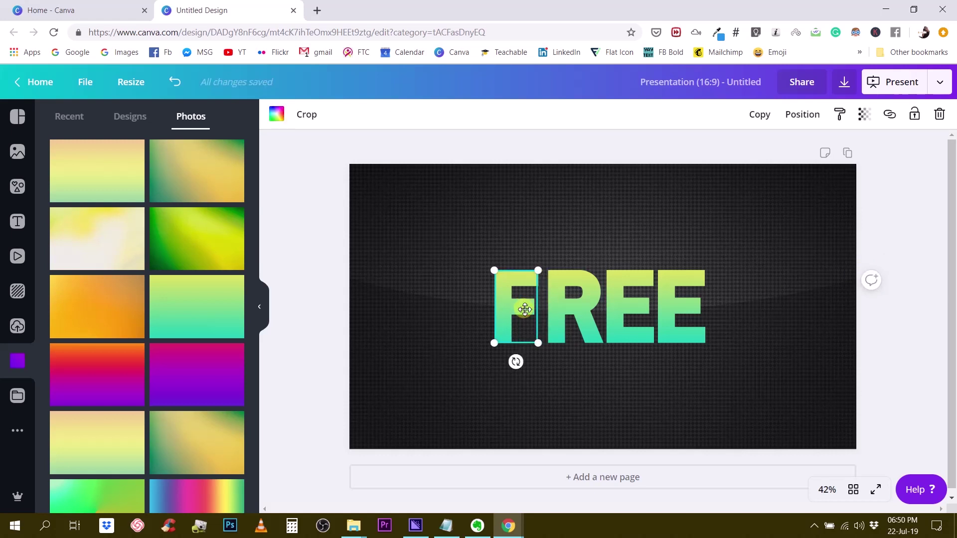
key(shift+Left)
key(shift+Left)
key(shift+Left)
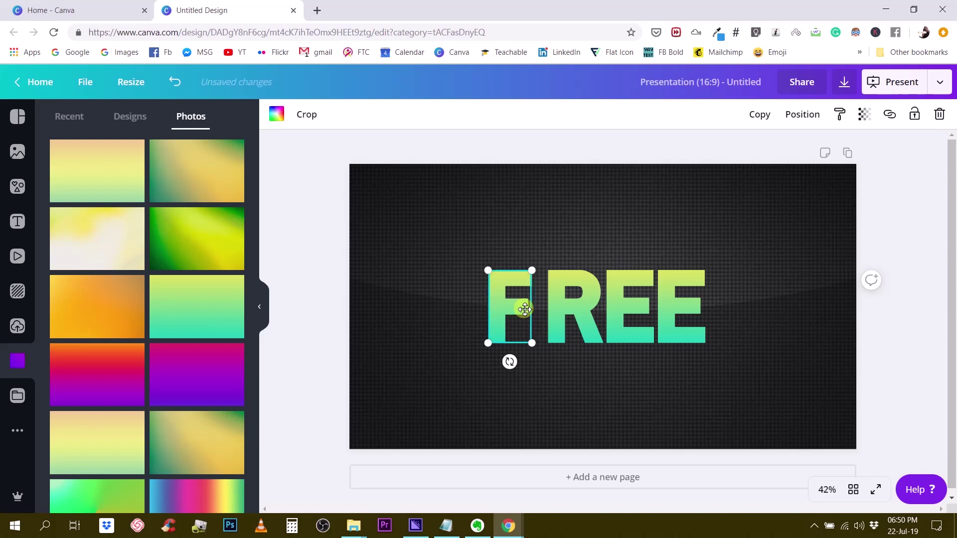
click(689, 324)
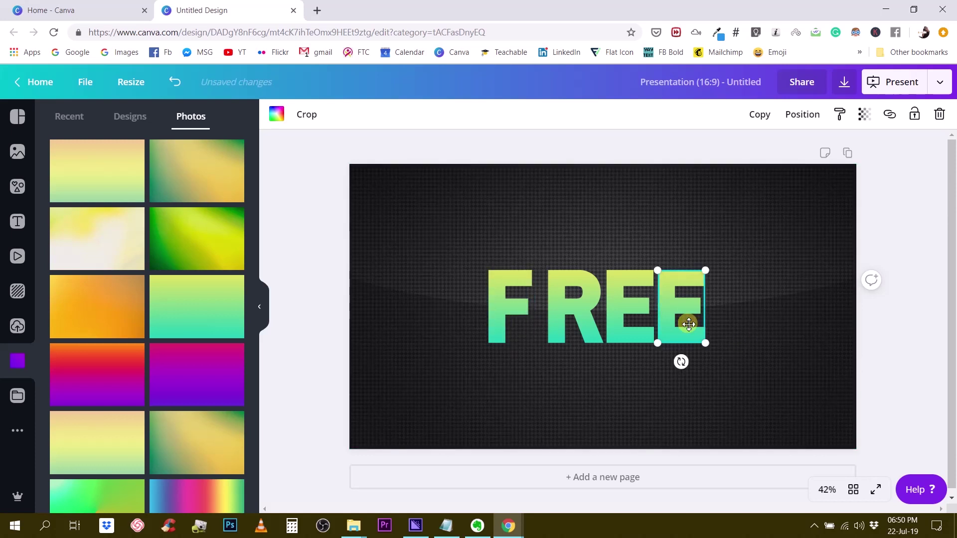
key(shift+Right)
key(shift+Right)
key(shift+Right)
key(shift+Right)
key(shift+Right)
key(shift+Right)
click(627, 324)
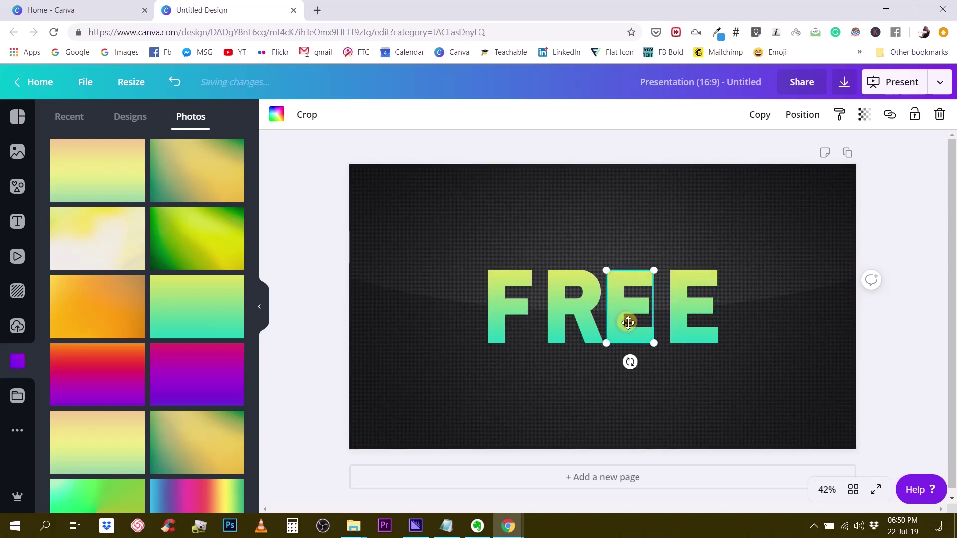
key(shift+Right)
key(shift+Right)
key(shift+Right)
click(558, 302)
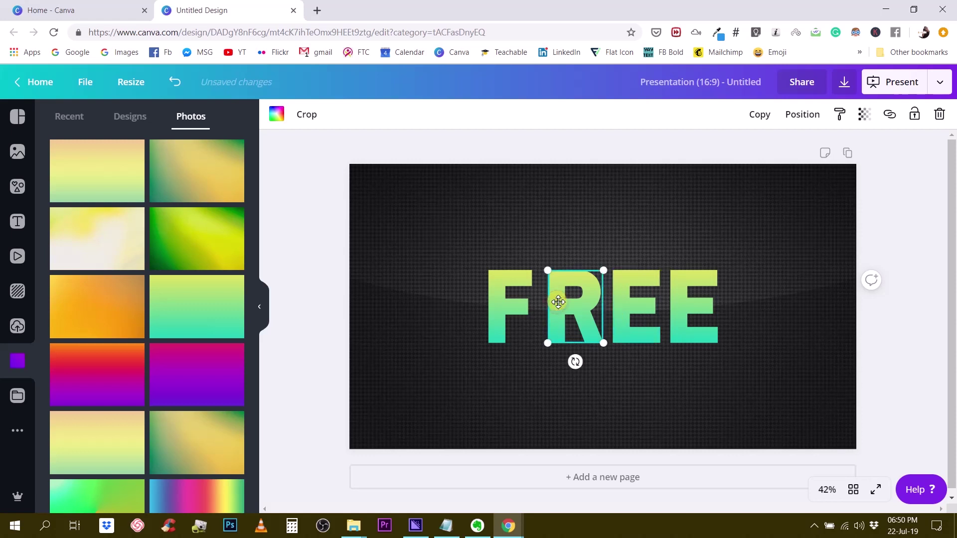
key(shift+Left)
key(shift+Left)
key(shift+Left)
drag(309, 256, 570, 361)
key(shift+Right)
key(shift+Right)
key(shift+Right)
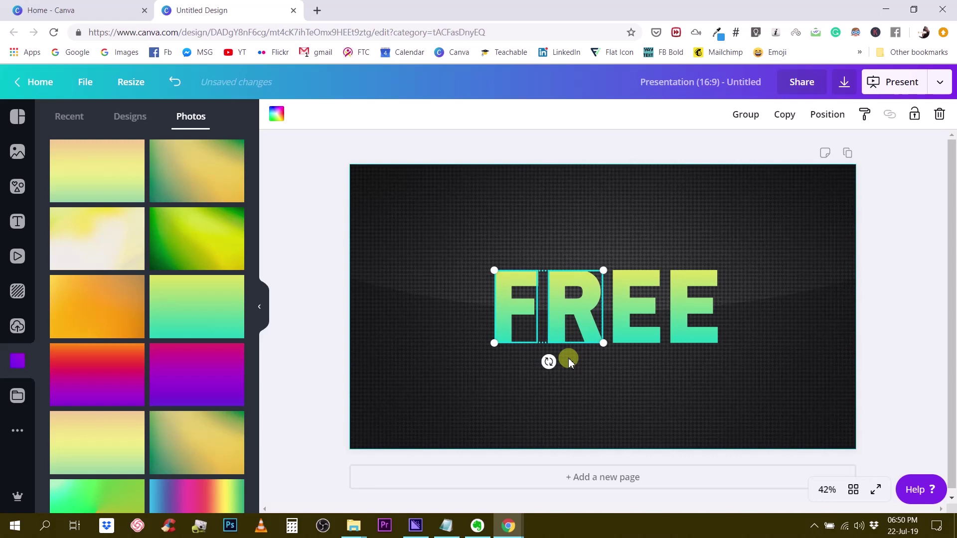
click(906, 309)
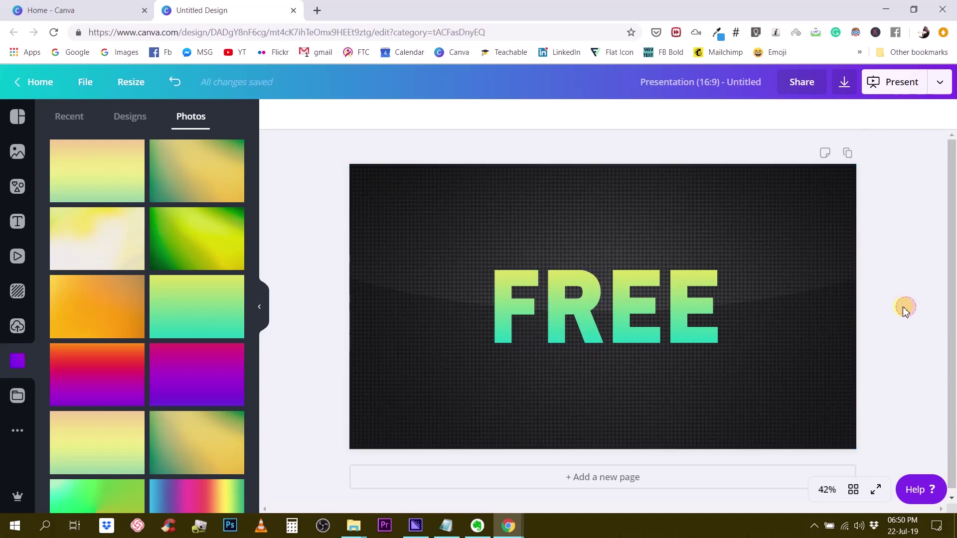
Centre the four FREE letters vertically on the page as a group, then open the Photos library
drag(321, 266, 723, 331)
click(748, 115)
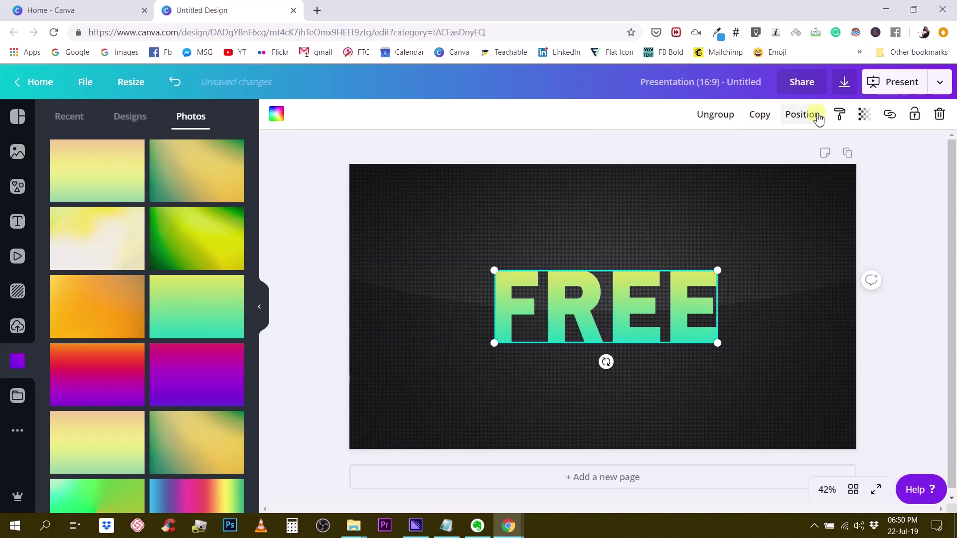
click(803, 114)
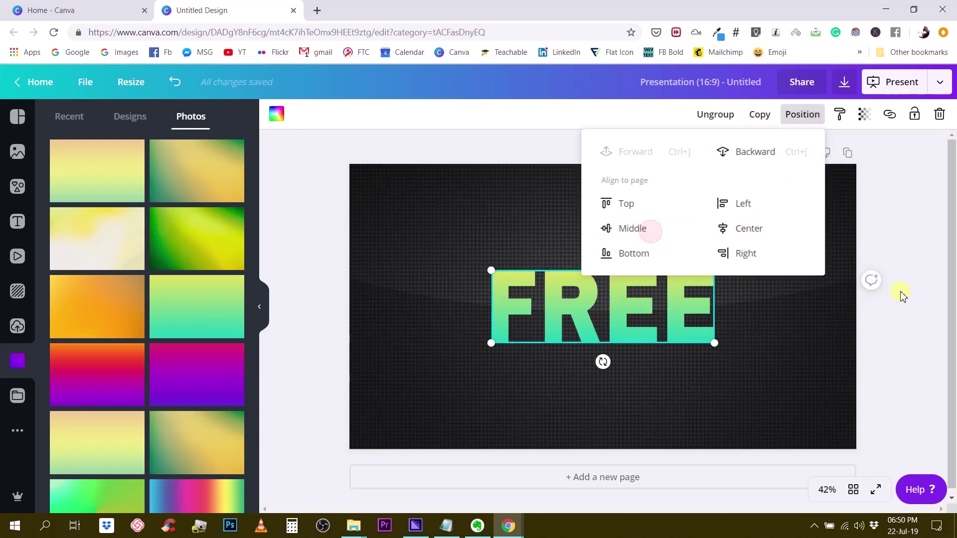
click(923, 235)
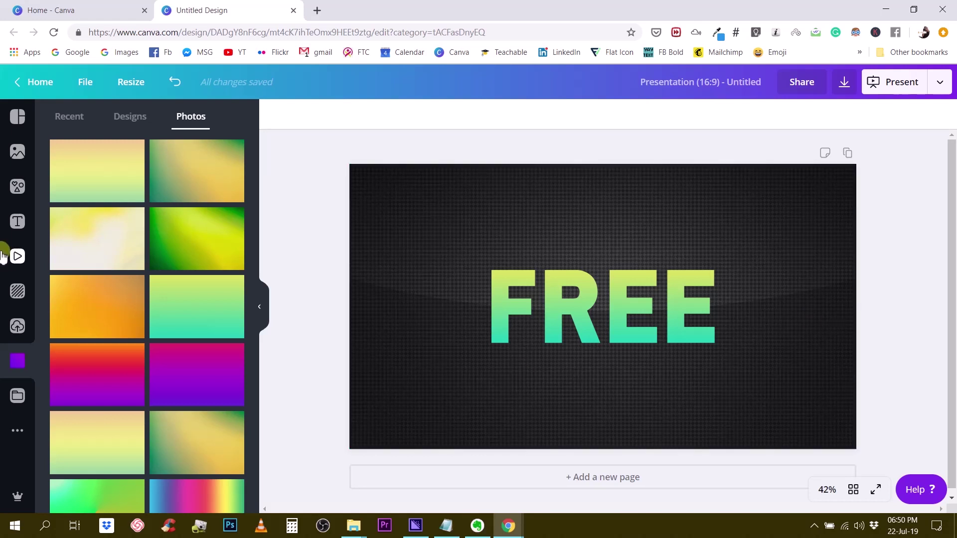
click(18, 153)
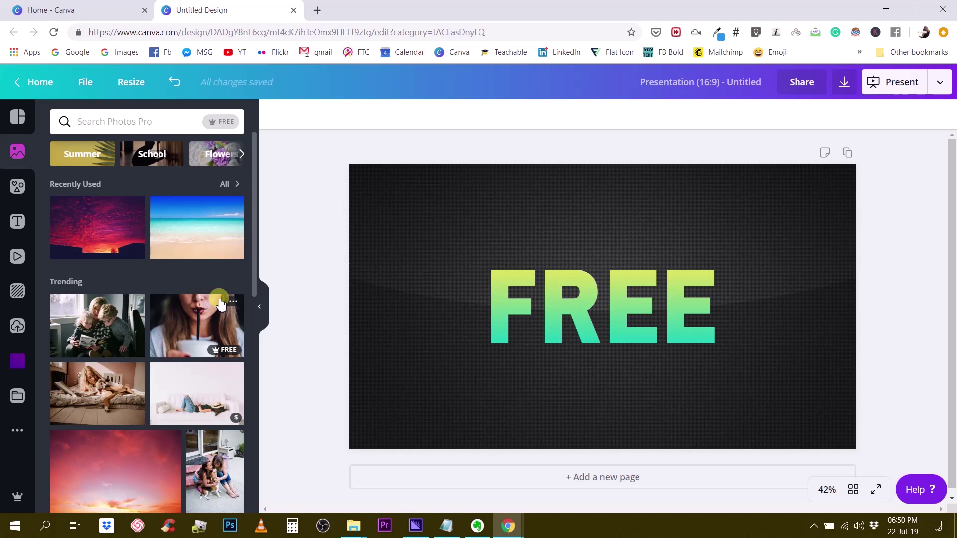
Browse the Elements library and show all available frames
click(18, 221)
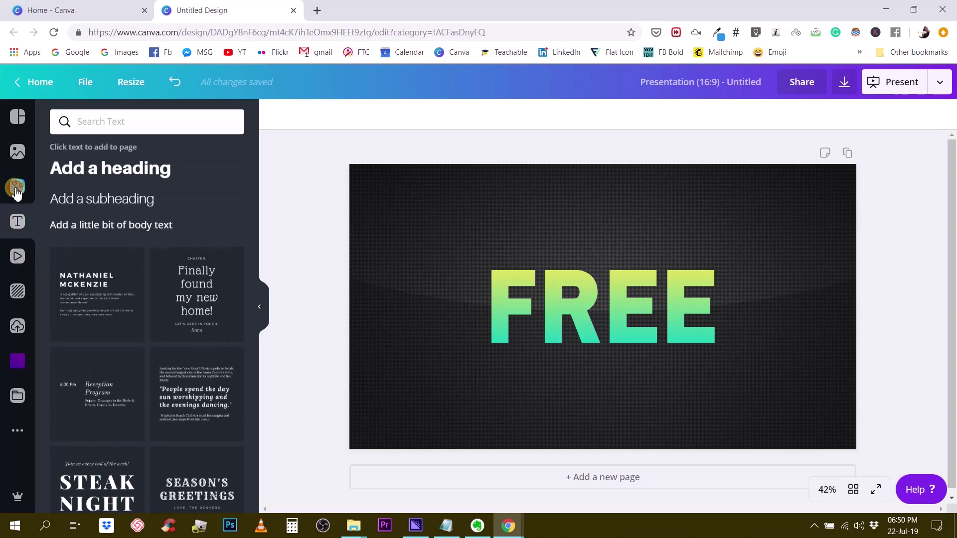
click(18, 187)
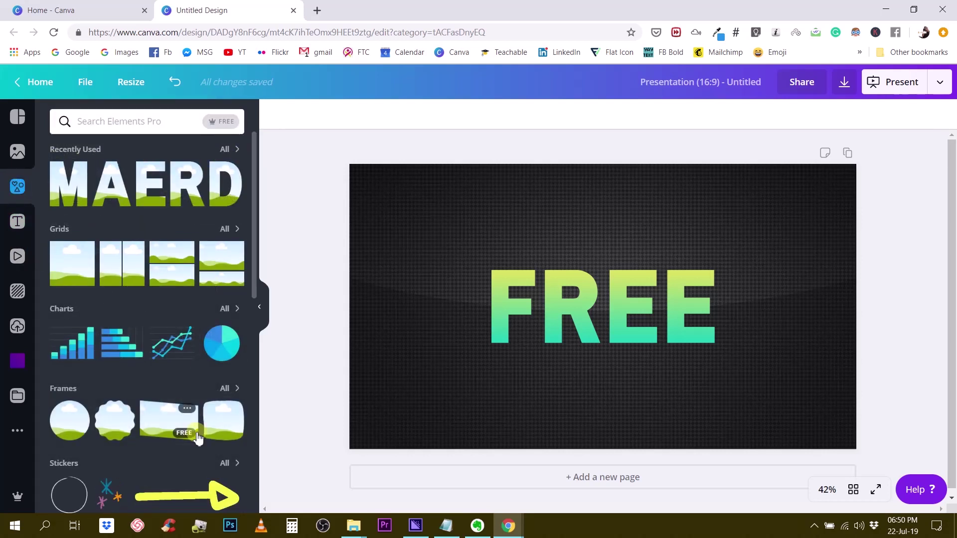
scroll(200, 399, down, 4)
click(229, 203)
scroll(194, 345, down, 5)
scroll(181, 370, down, 10)
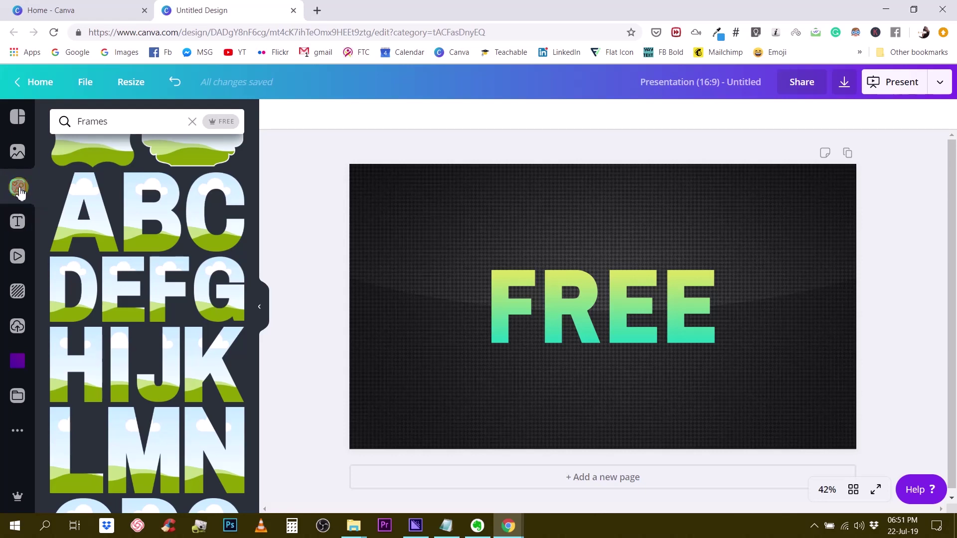
Return to the Frames search results and scroll through them
click(19, 188)
scroll(153, 379, down, 5)
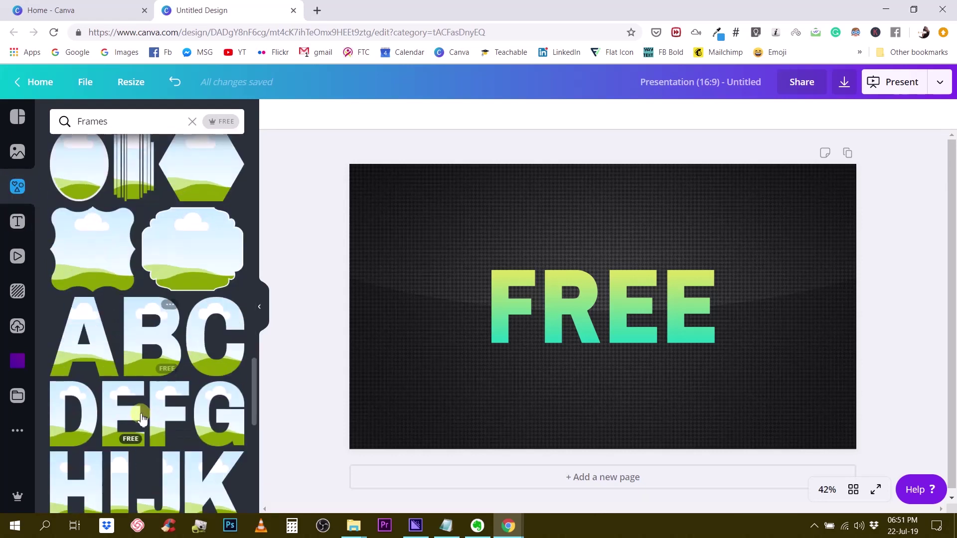
scroll(142, 421, down, 10)
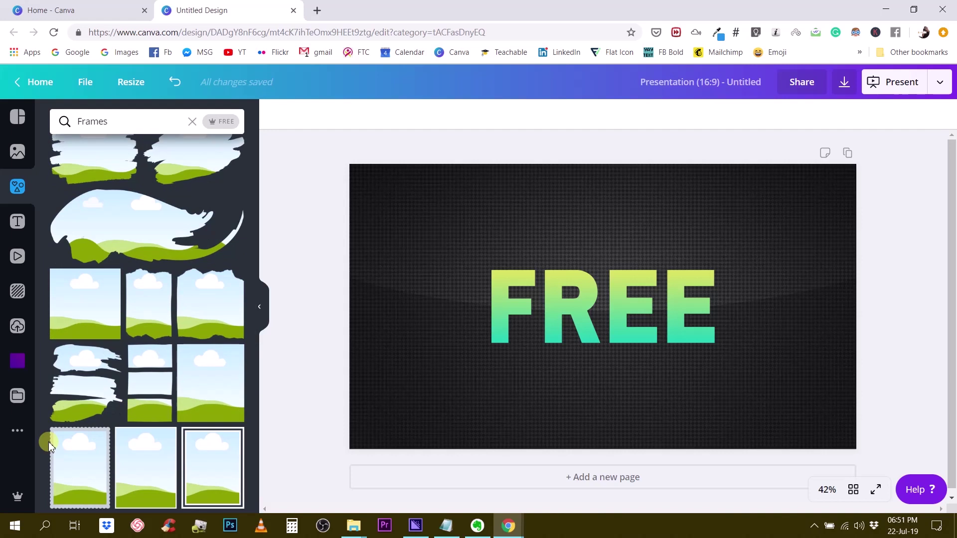
scroll(135, 190, up, 3)
scroll(102, 251, down, 6)
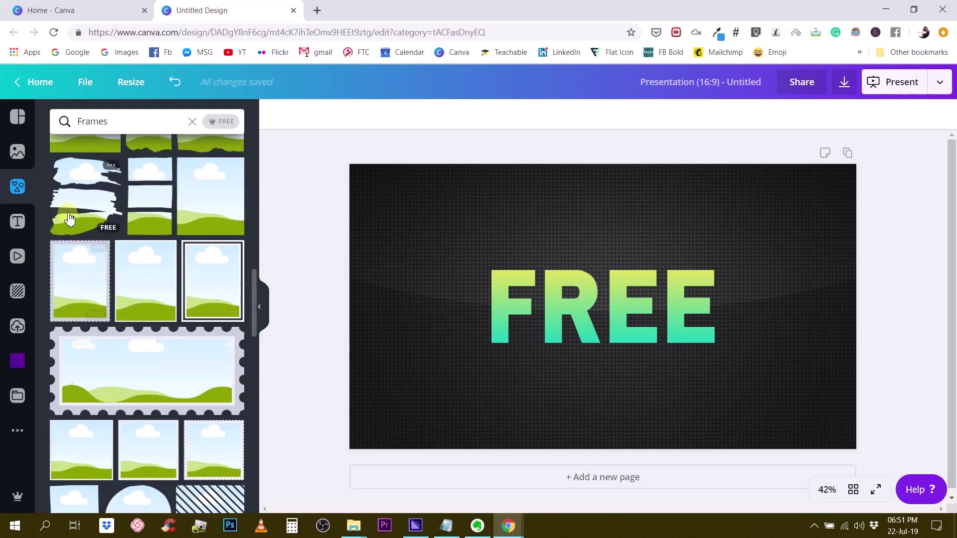
scroll(68, 218, up, 1)
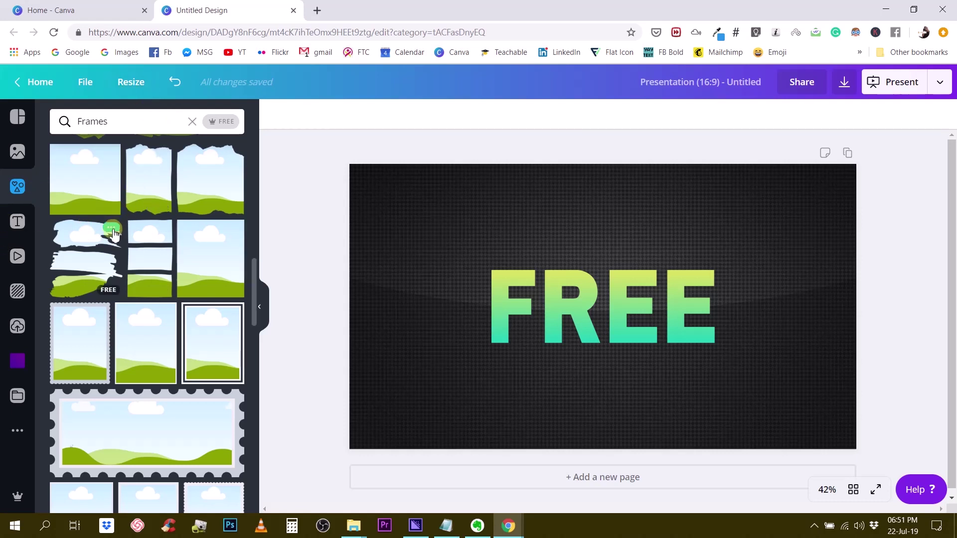
scroll(112, 262, down, 14)
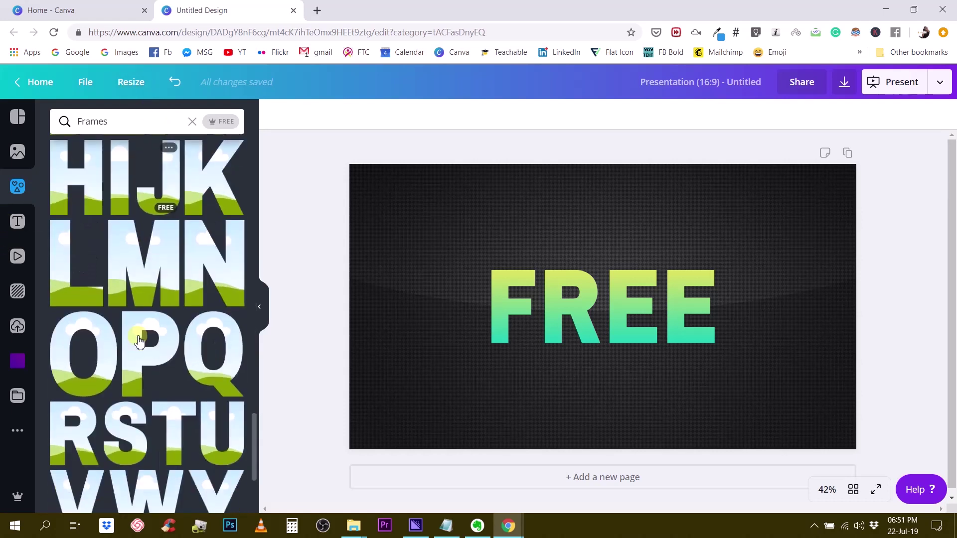
scroll(135, 337, up, 10)
scroll(140, 327, up, 8)
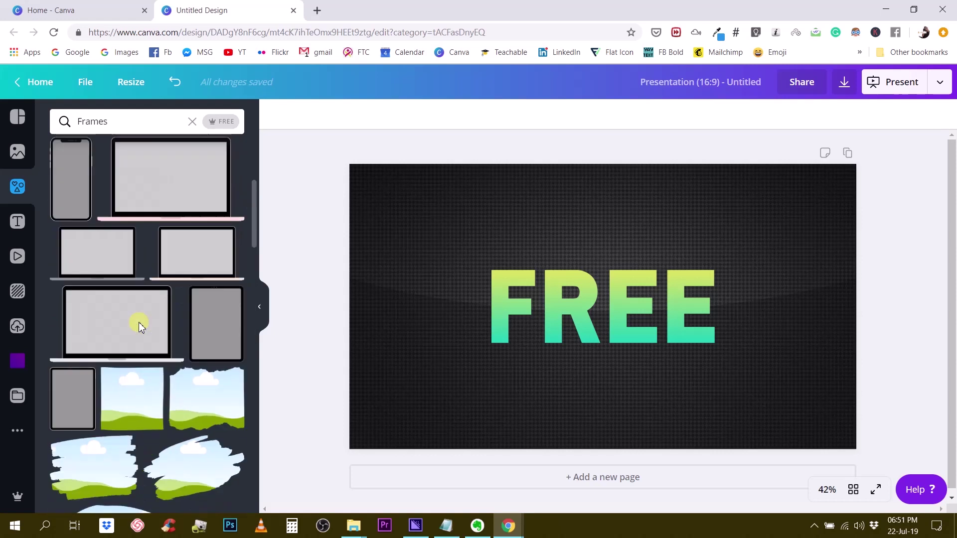
scroll(140, 327, up, 1)
Clear the Frames search and search Elements for 'gradient'
click(192, 122)
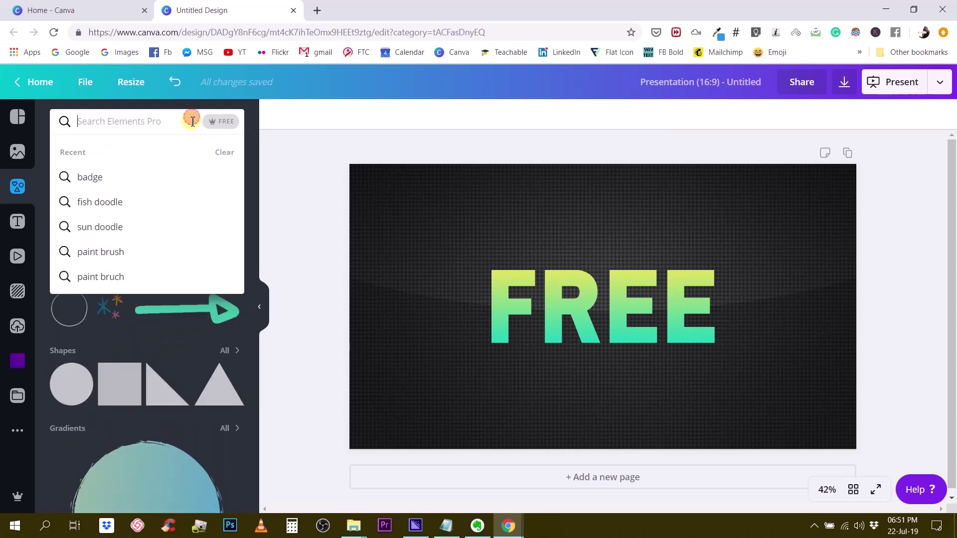
click(249, 133)
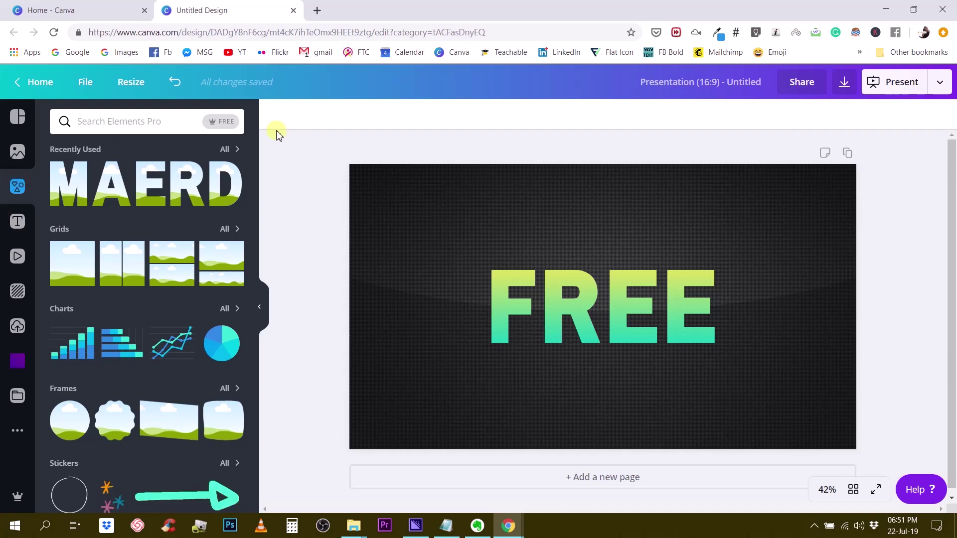
click(143, 121)
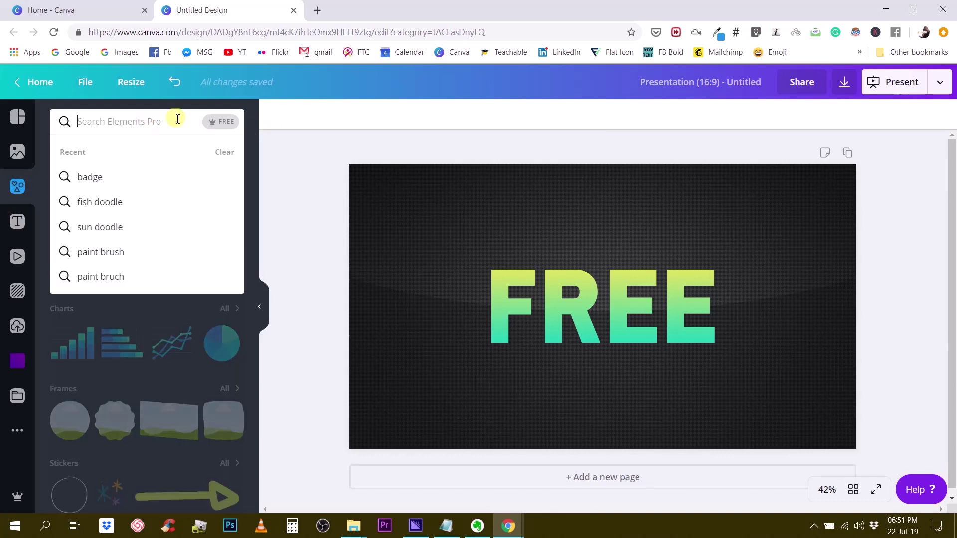
text(gradient)
key(Return)
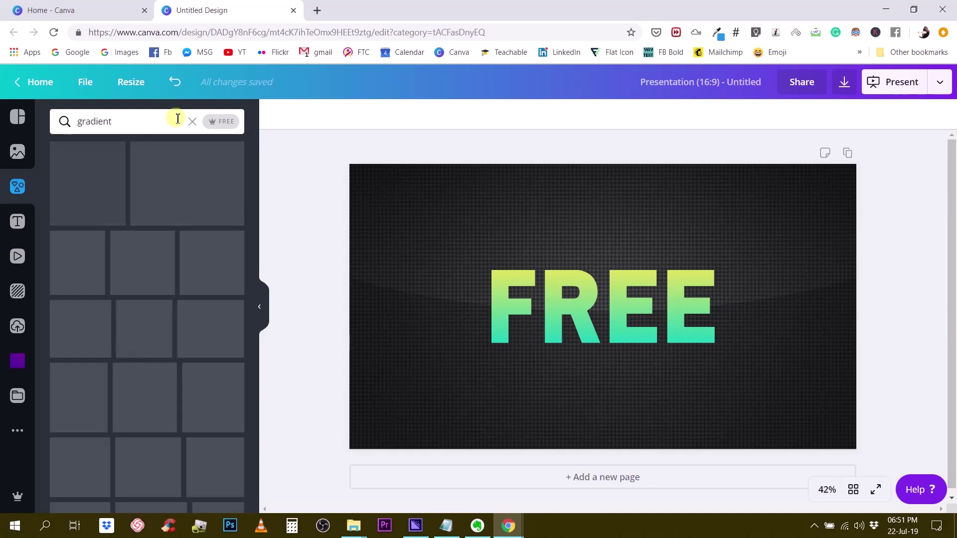
scroll(172, 319, down, 5)
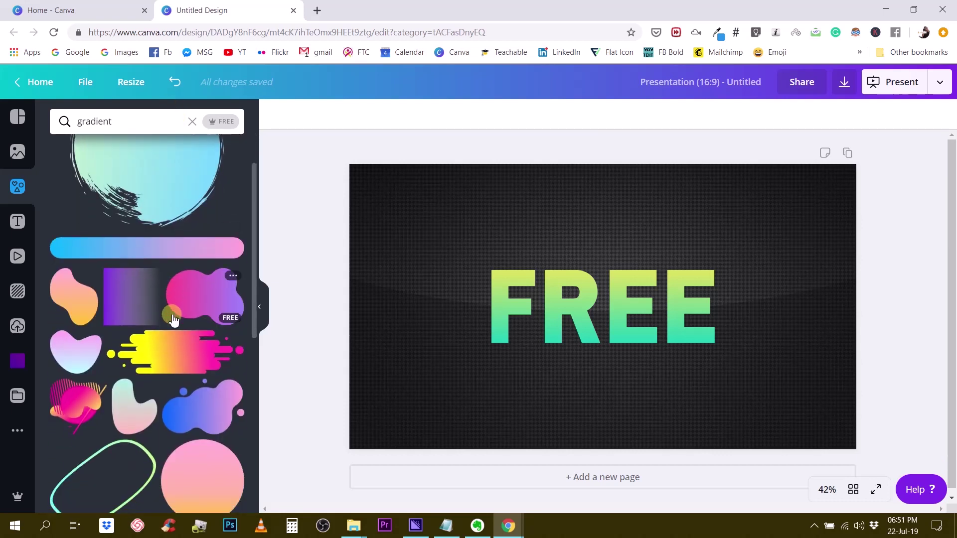
scroll(172, 324, down, 4)
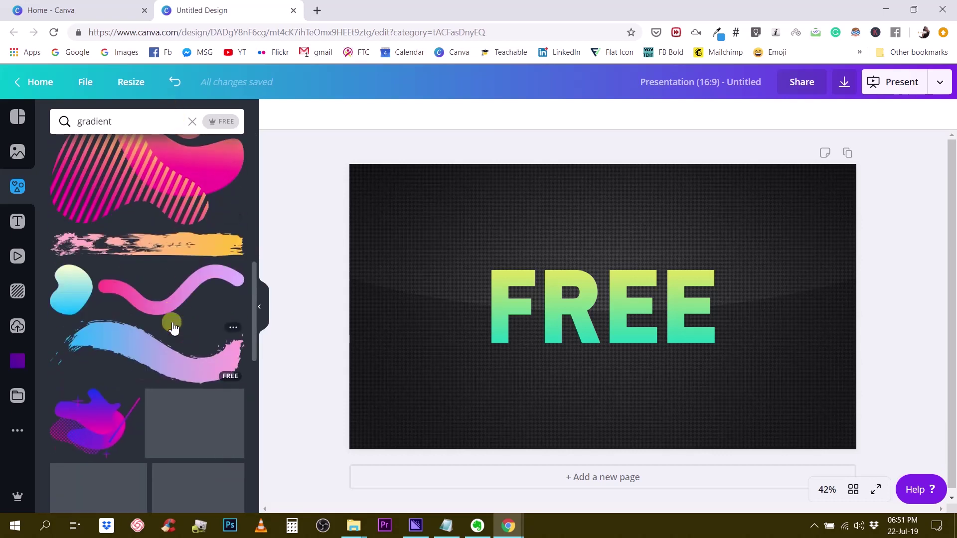
Add the pink-orange brush stroke, then move and shrink it to FREE's width beneath the word
click(171, 243)
drag(707, 302, 707, 377)
mouse_move(827, 353)
mouse_down()
mouse_move(528, 401)
mouse_move(747, 355)
mouse_up()
mouse_move(693, 370)
mouse_down()
mouse_move(670, 370)
mouse_move(668, 359)
mouse_move(667, 371)
mouse_up()
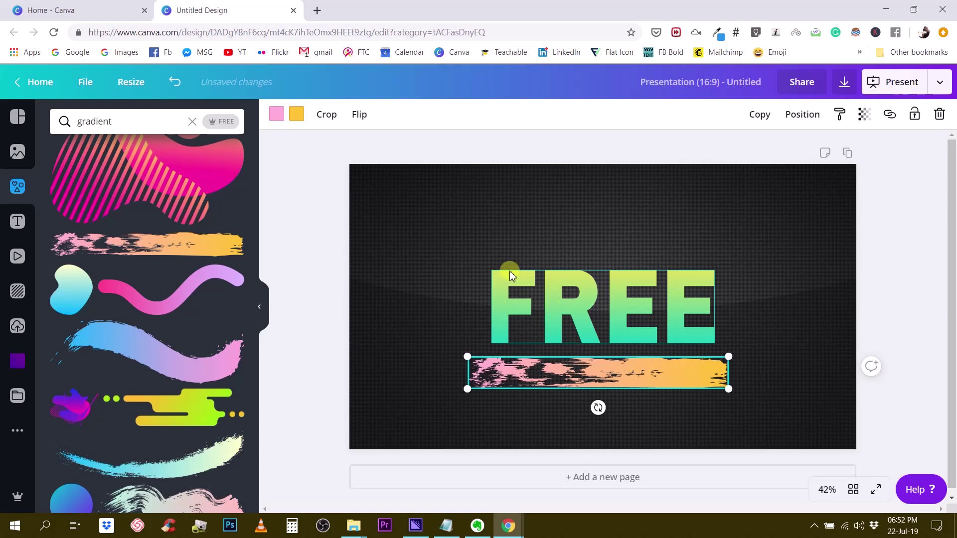
Sample the teal from the bottom of FREE with the Eye Dropper and copy its hex code
click(278, 117)
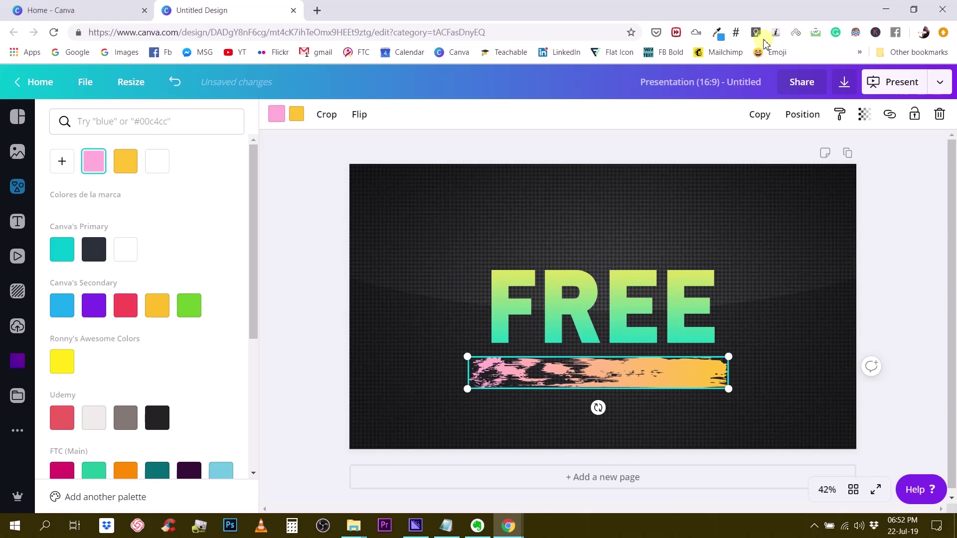
click(718, 33)
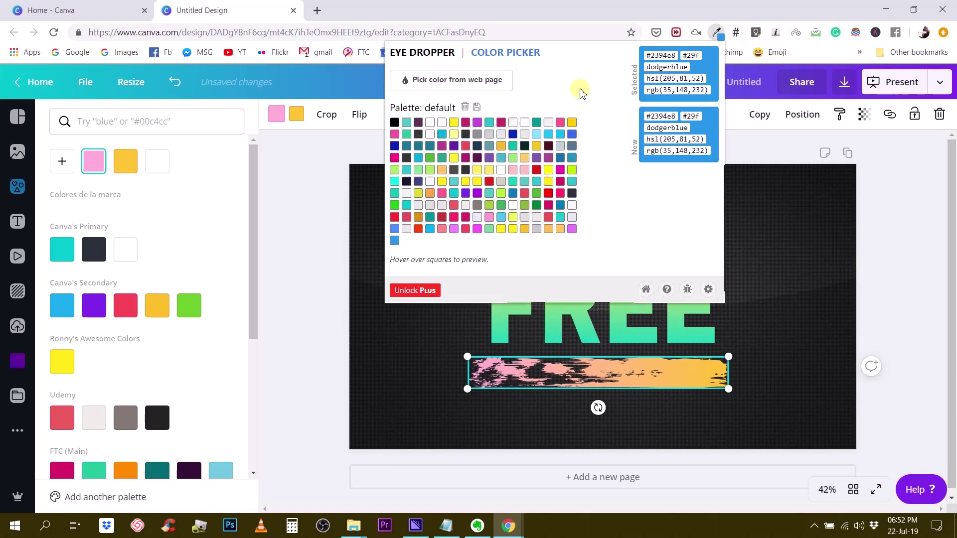
click(464, 87)
click(501, 343)
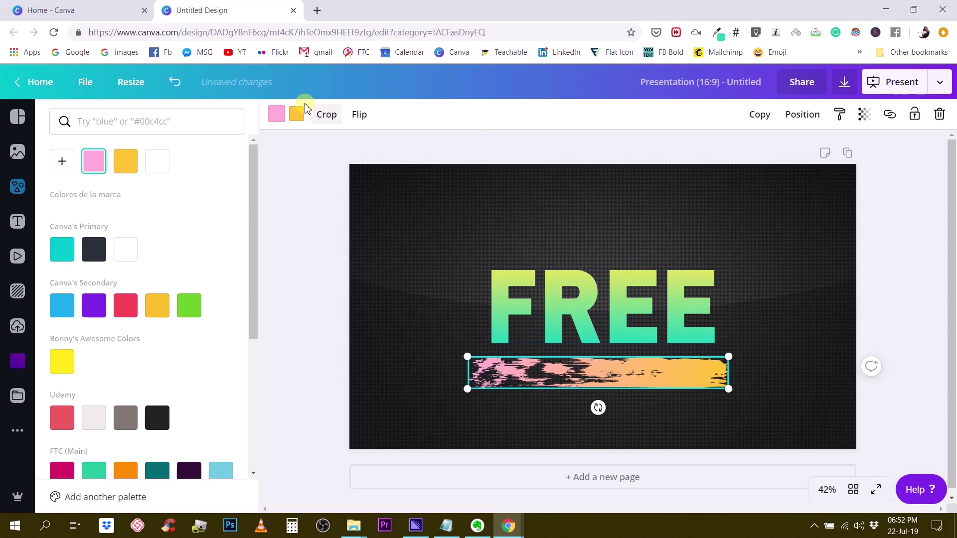
click(719, 38)
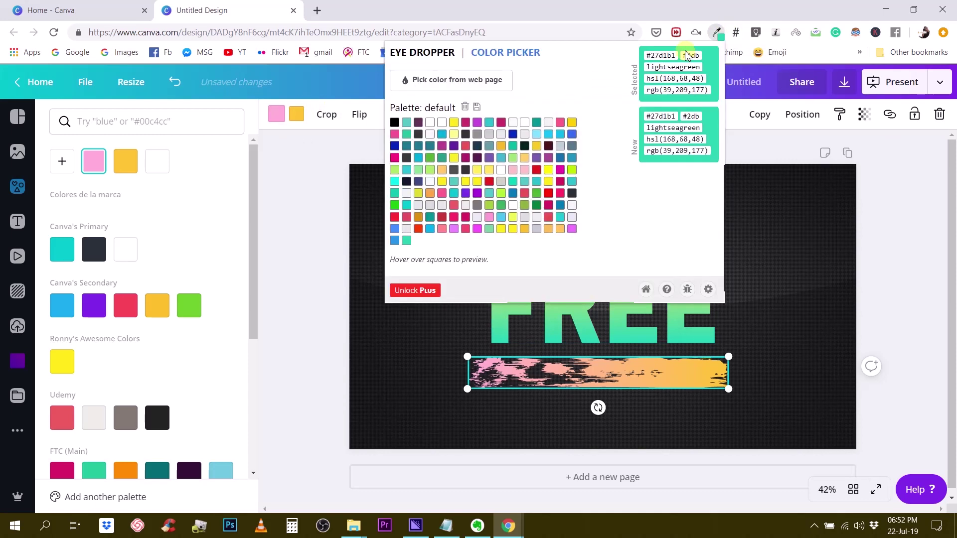
double_click(667, 56)
key(ctrl+c)
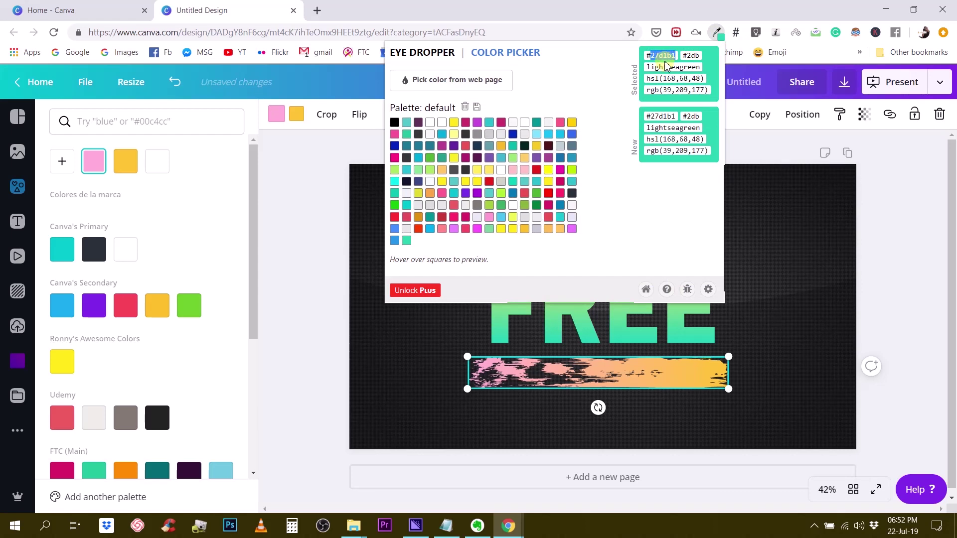
click(903, 220)
Replace the stroke's orange end, ffc331, with the sampled teal
click(557, 373)
click(296, 115)
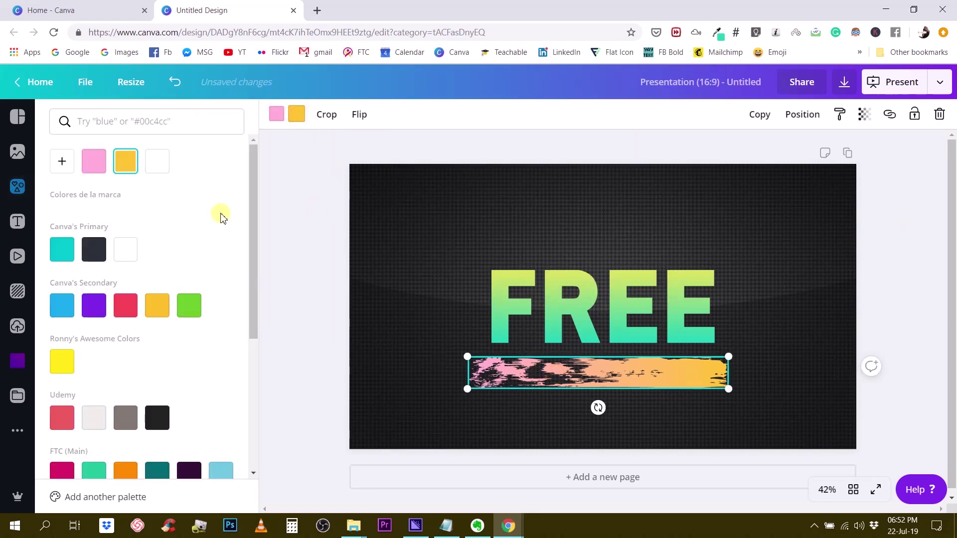
click(62, 161)
double_click(141, 289)
key(ctrl+v)
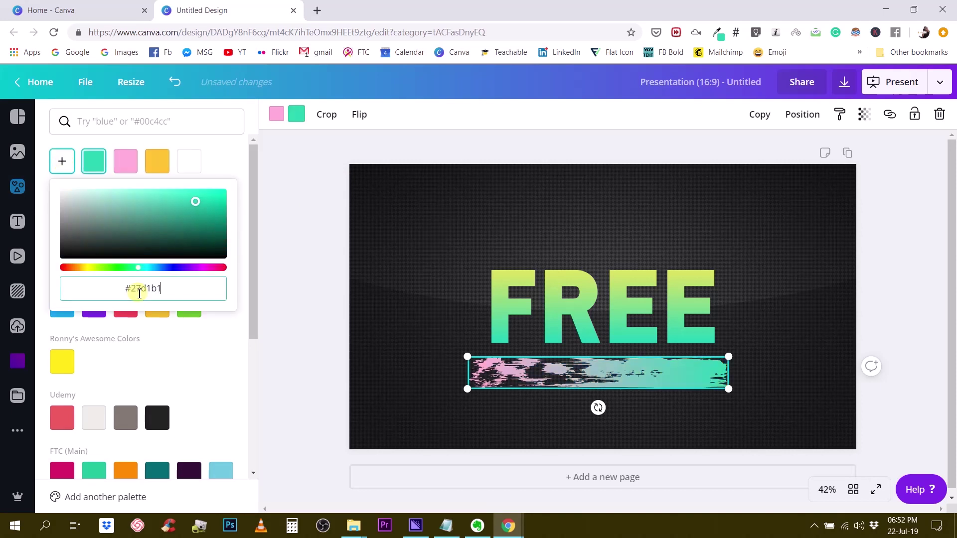
click(901, 265)
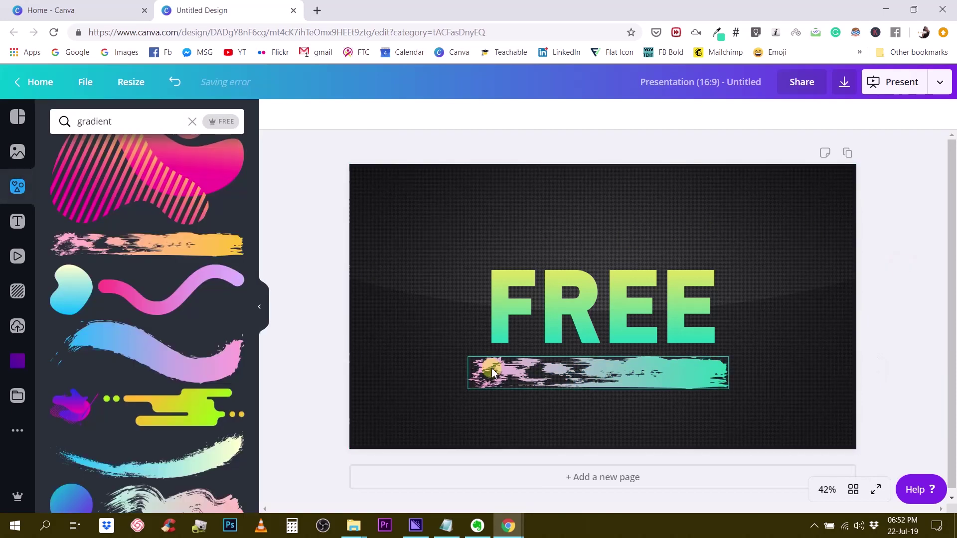
Sample the yellow-green d5e15e from the top of FREE with the Eye Dropper
click(511, 374)
click(276, 114)
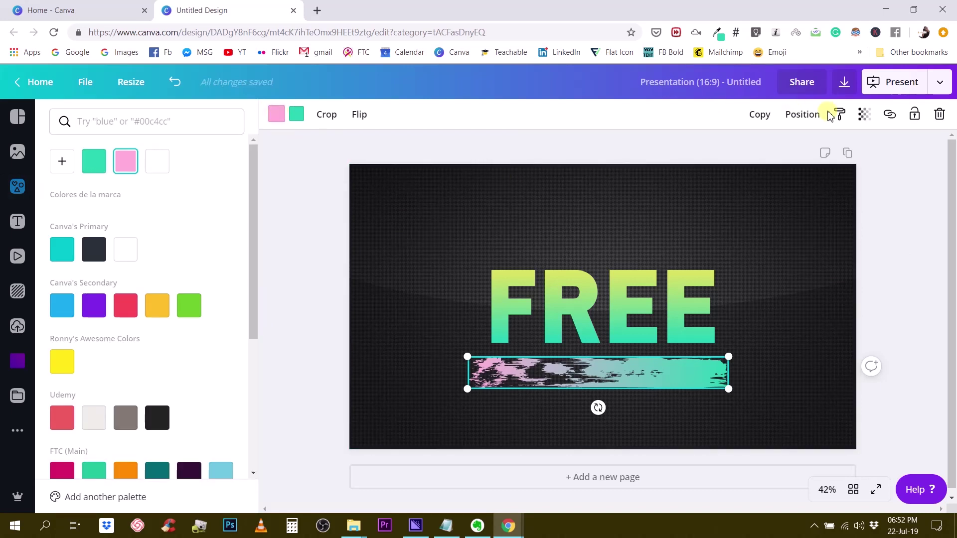
click(586, 152)
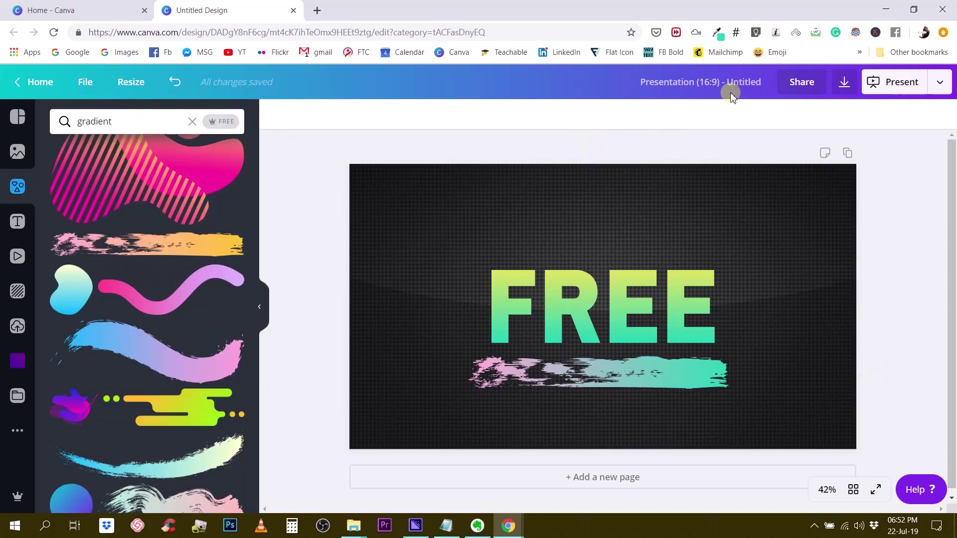
click(718, 32)
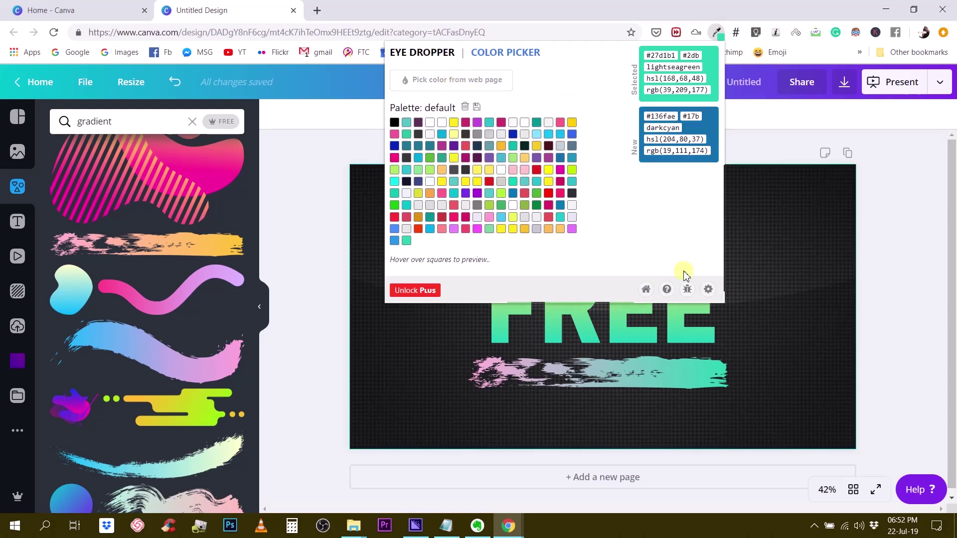
click(487, 81)
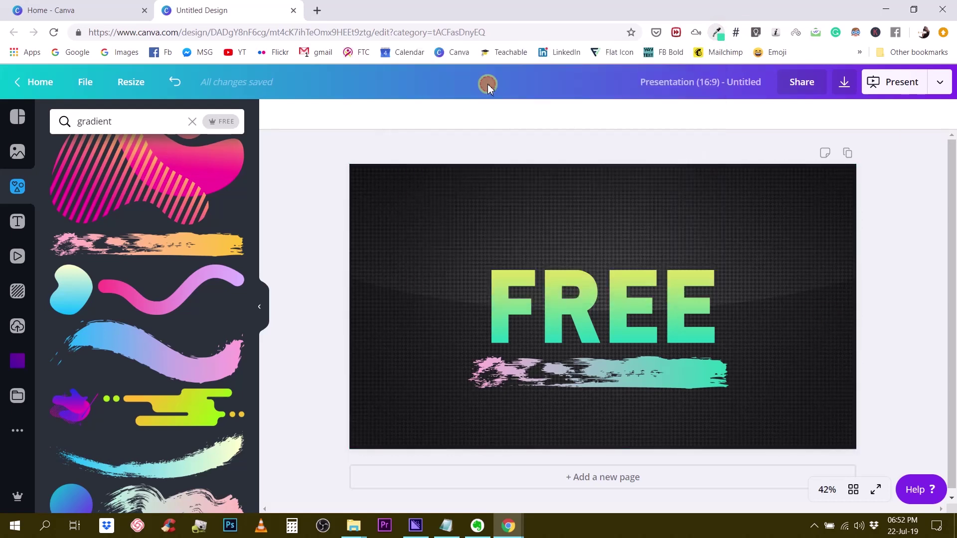
click(711, 276)
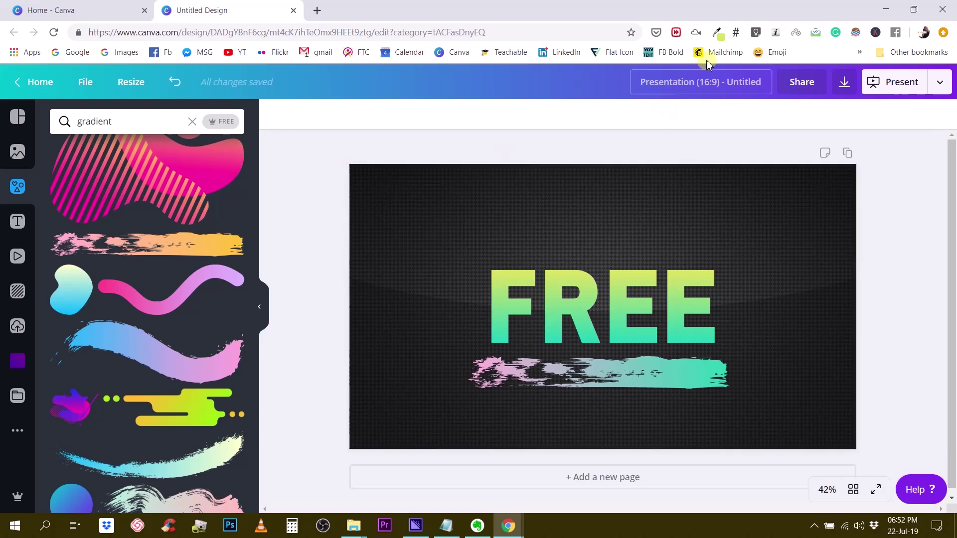
click(717, 32)
double_click(662, 55)
key(ctrl+c)
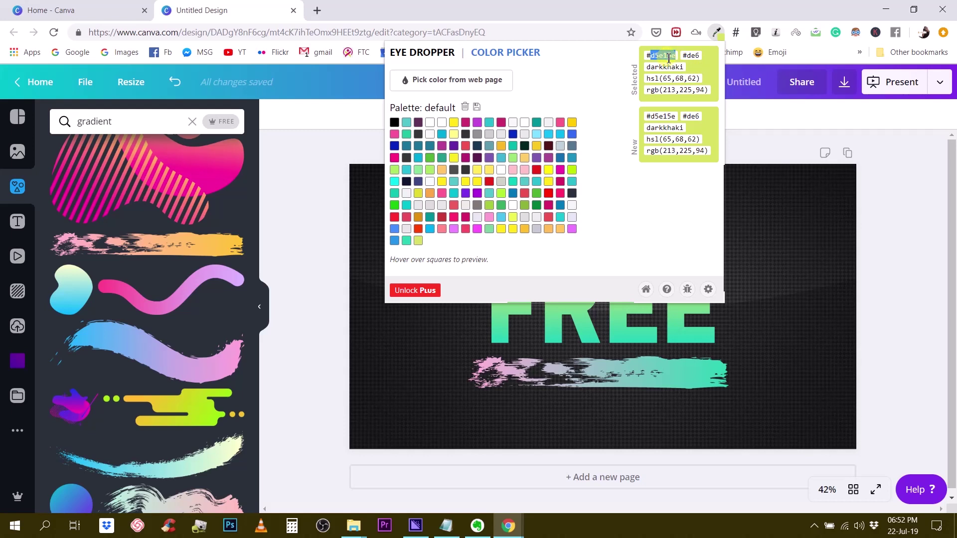
click(851, 229)
Replace the stroke's pink end, ffafd7, with the sampled yellow-green d5e15e
click(525, 371)
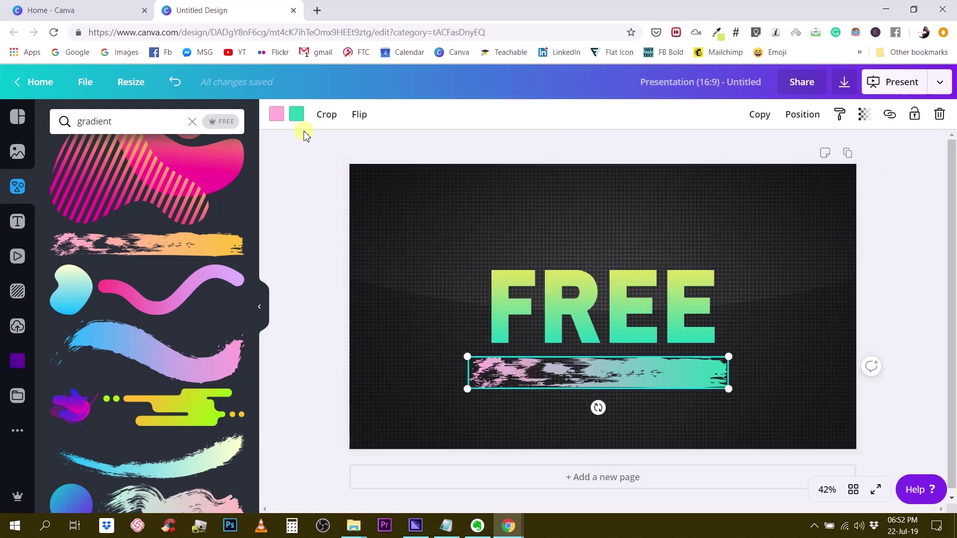
click(277, 115)
click(62, 161)
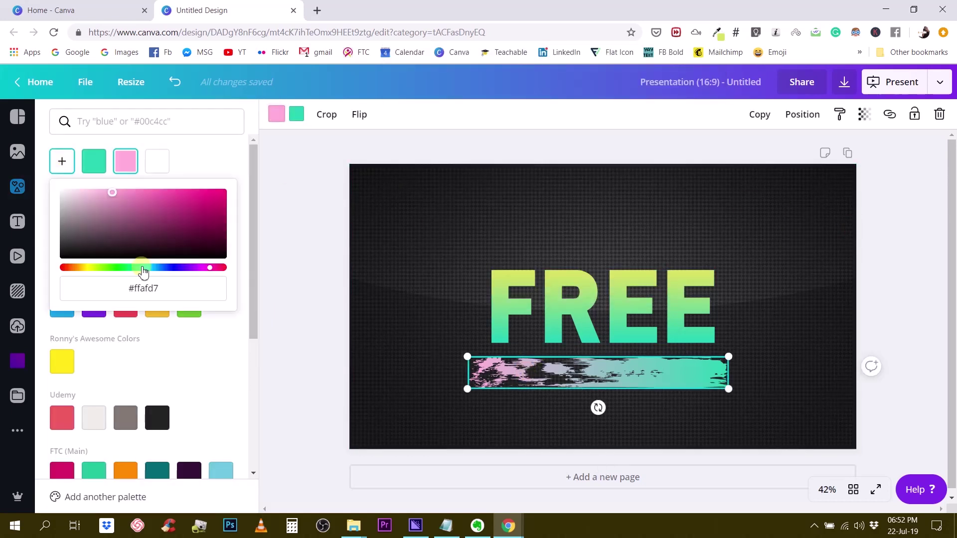
click(145, 288)
key(ctrl+v)
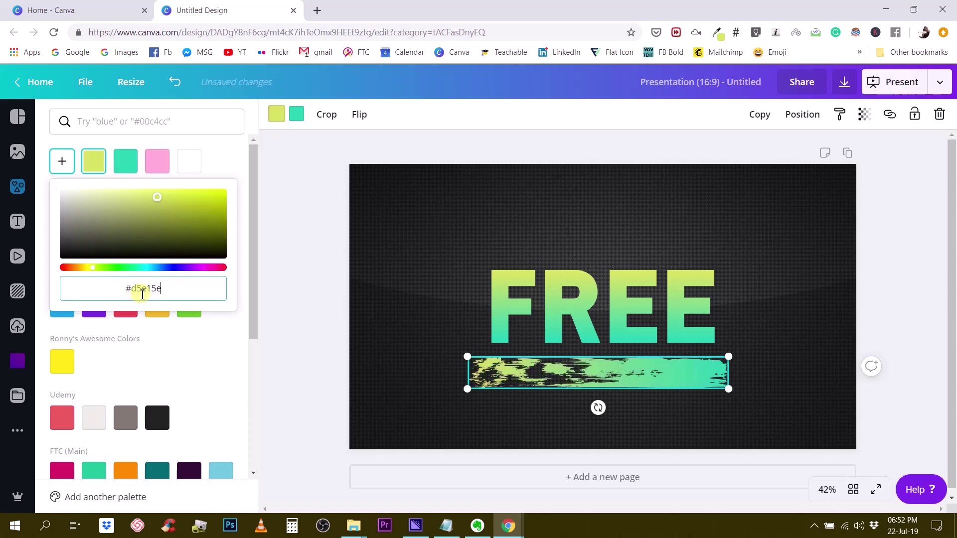
click(924, 247)
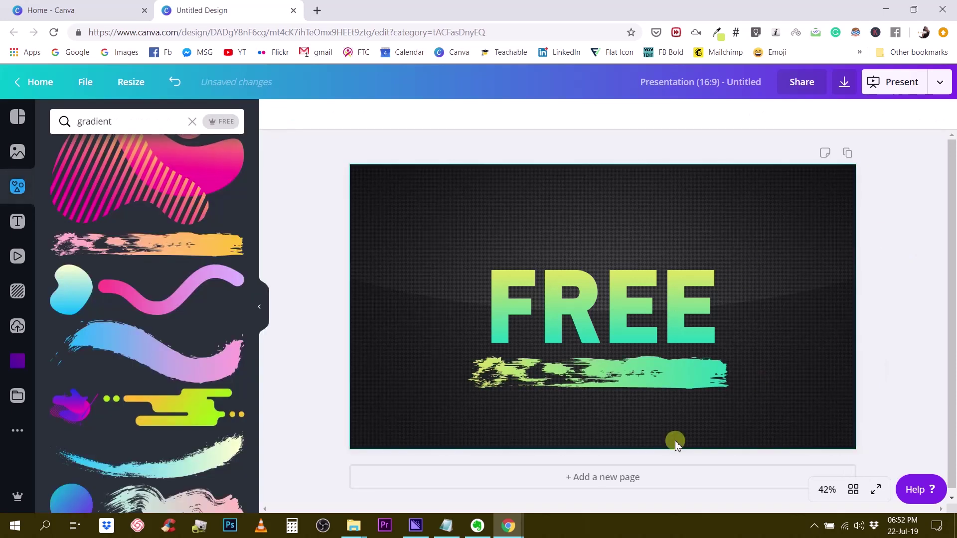
Select FREE and the brush stroke together and centre them on the page
mouse_move(309, 253)
mouse_down()
mouse_move(705, 423)
mouse_move(744, 425)
mouse_up()
drag(634, 306, 640, 288)
click(876, 269)
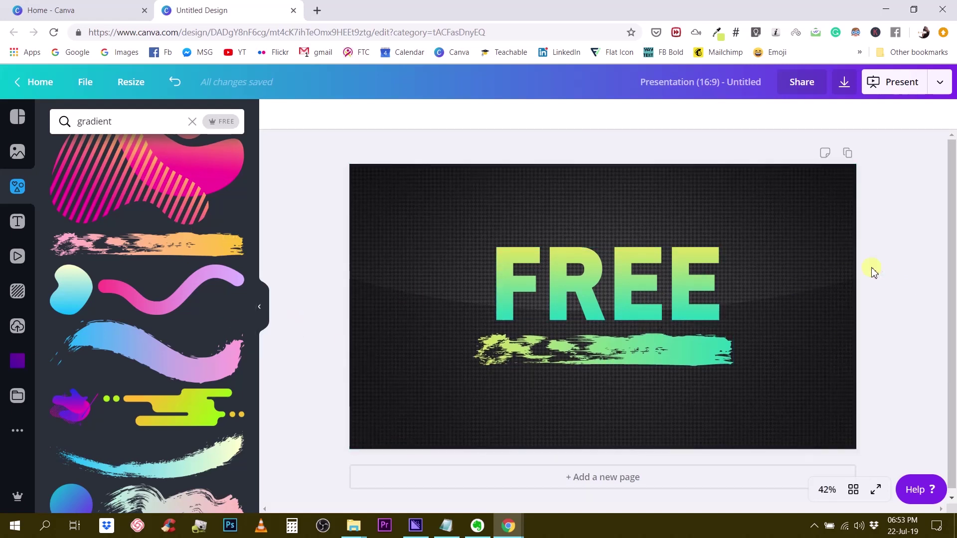
scroll(384, 336, down, 1)
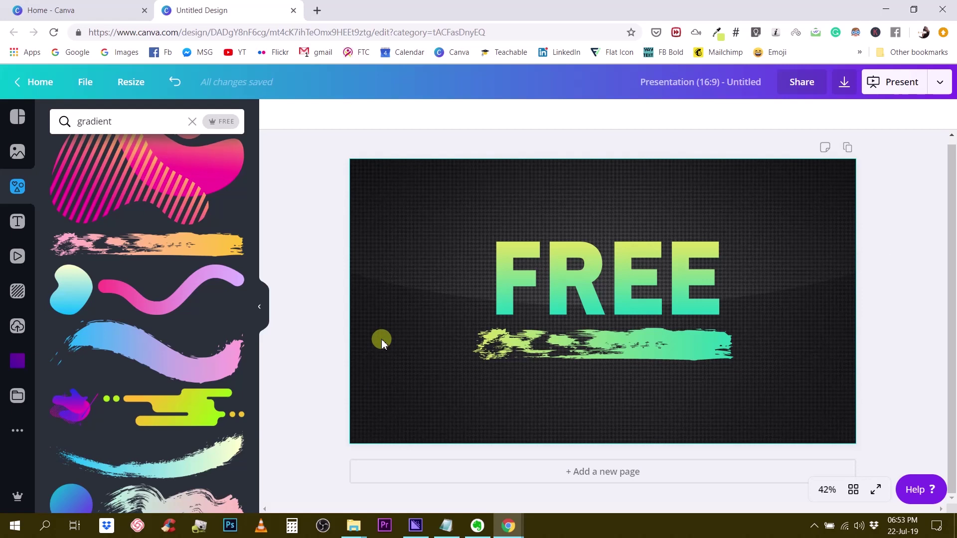